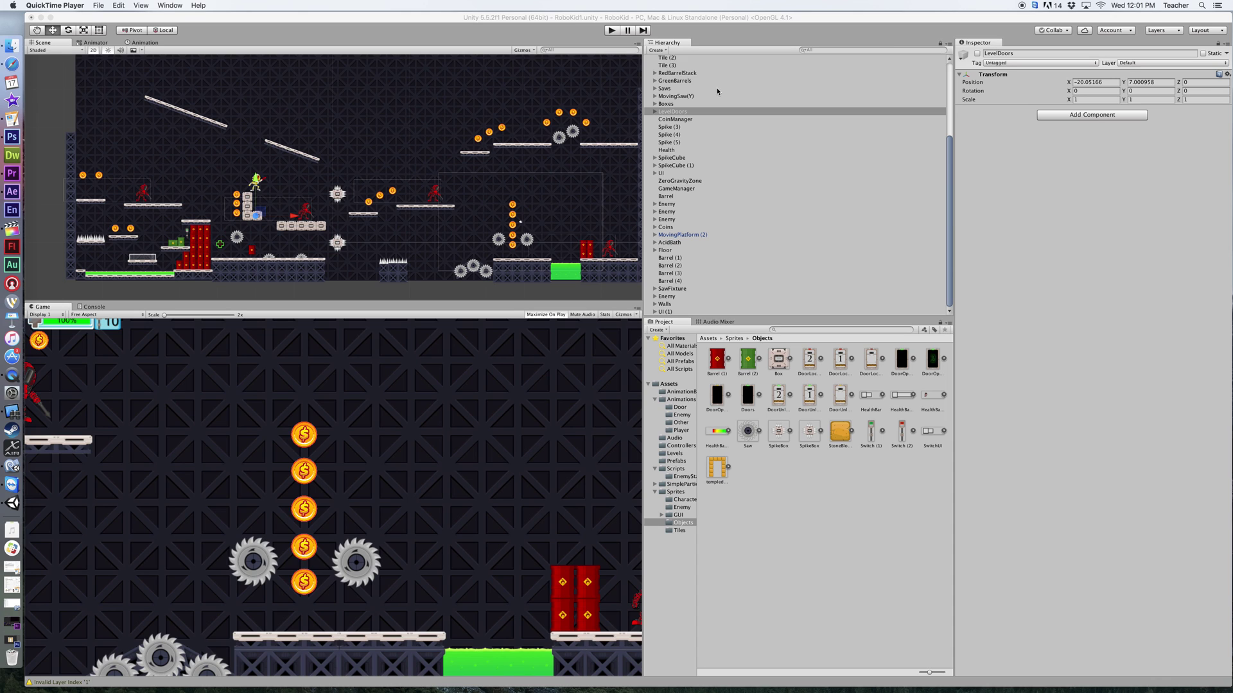
Step: Create an empty game object in the scene and name it LevelDoors
{"action": "left_click", "coordinate": [656, 50]}
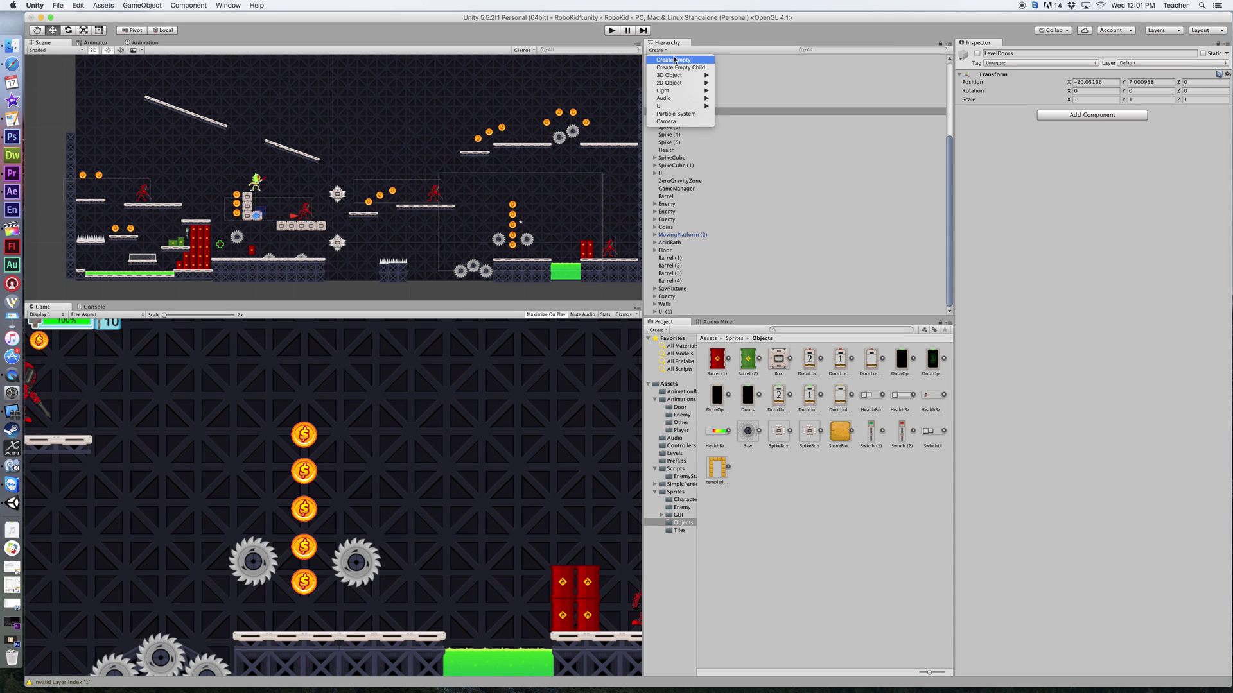
{"action": "left_click", "coordinate": [674, 60]}
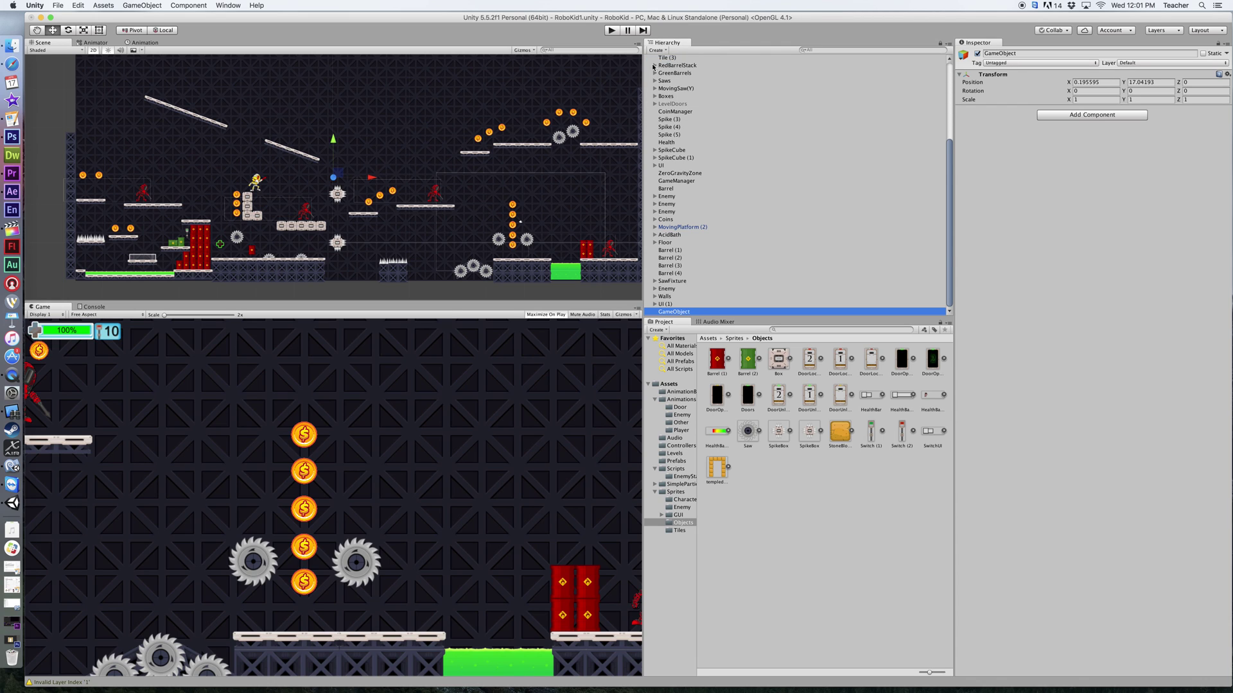
{"action": "left_click", "coordinate": [682, 313]}
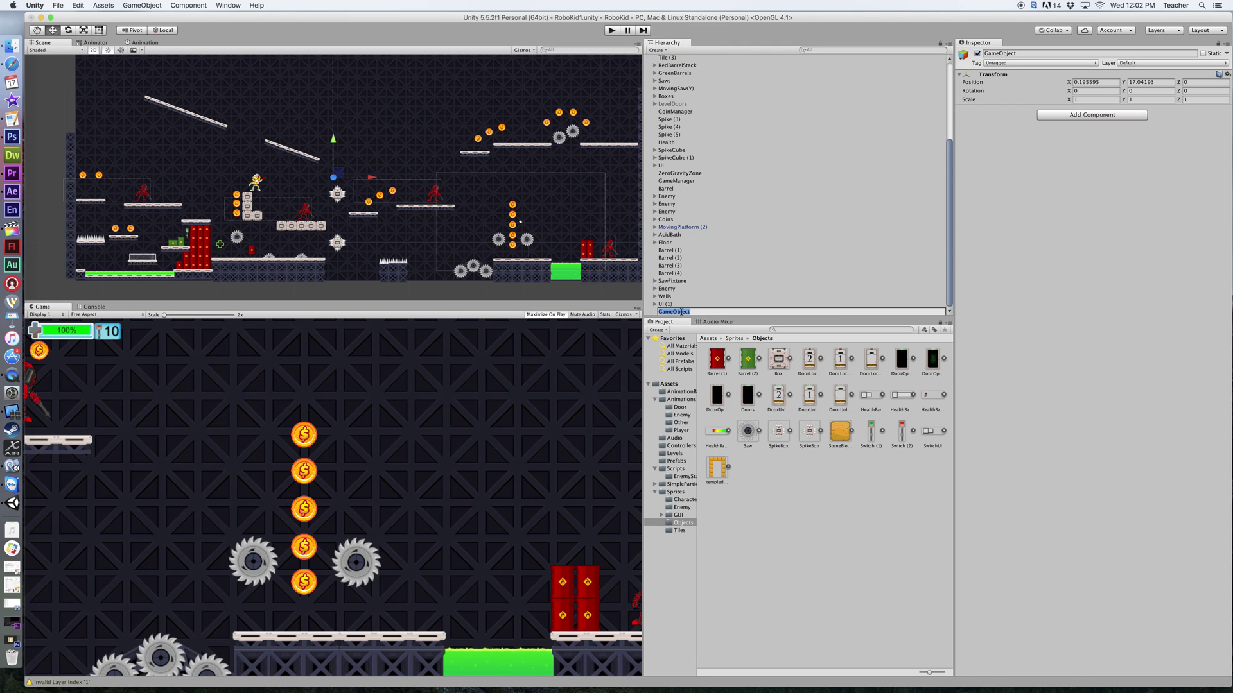
{"action": "type", "text": "LevelDoors"}
{"action": "key", "text": "Return"}
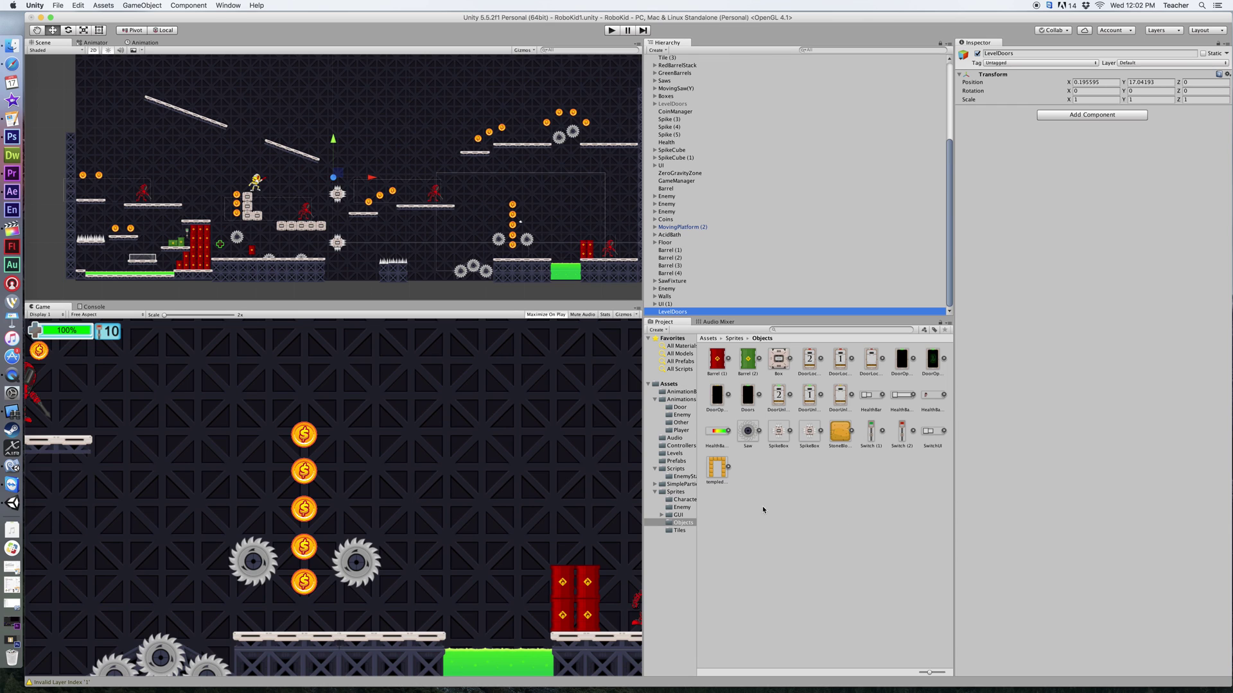
Step: Add the EntryDoor and ExitDoor prefabs as children of the new LevelDoors object
{"action": "left_click", "coordinate": [675, 461]}
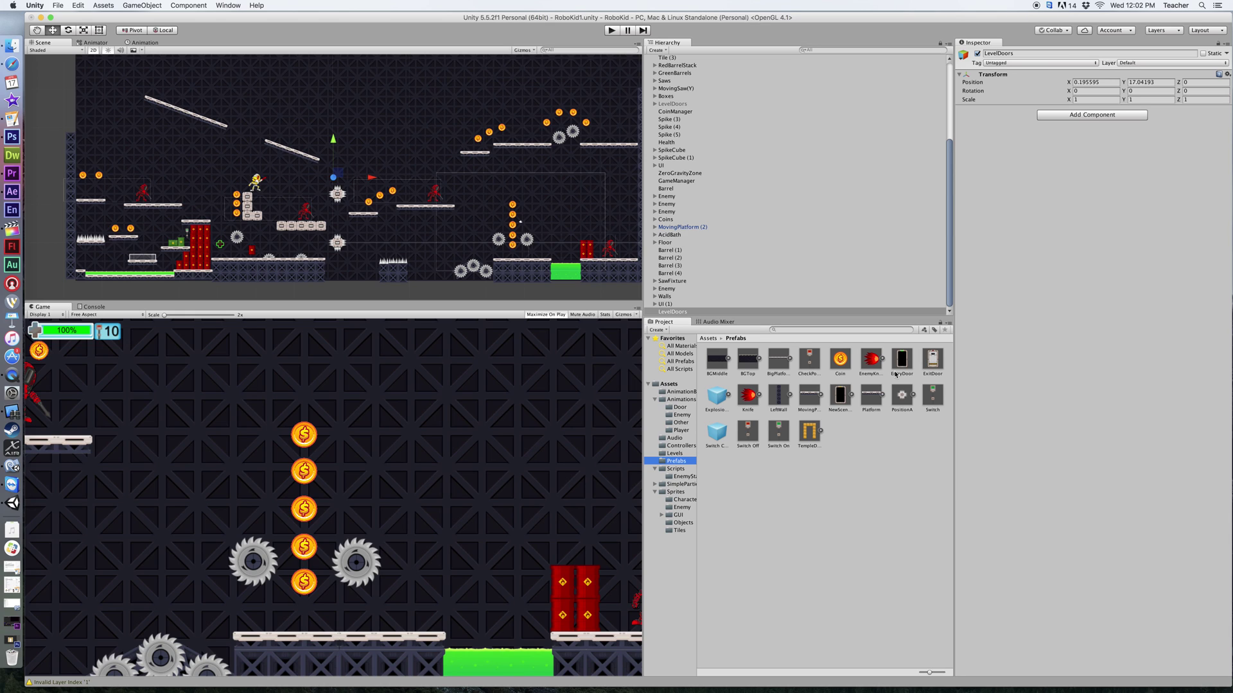
{"action": "left_click_drag", "start_coordinate": [901, 363], "coordinate": [673, 313]}
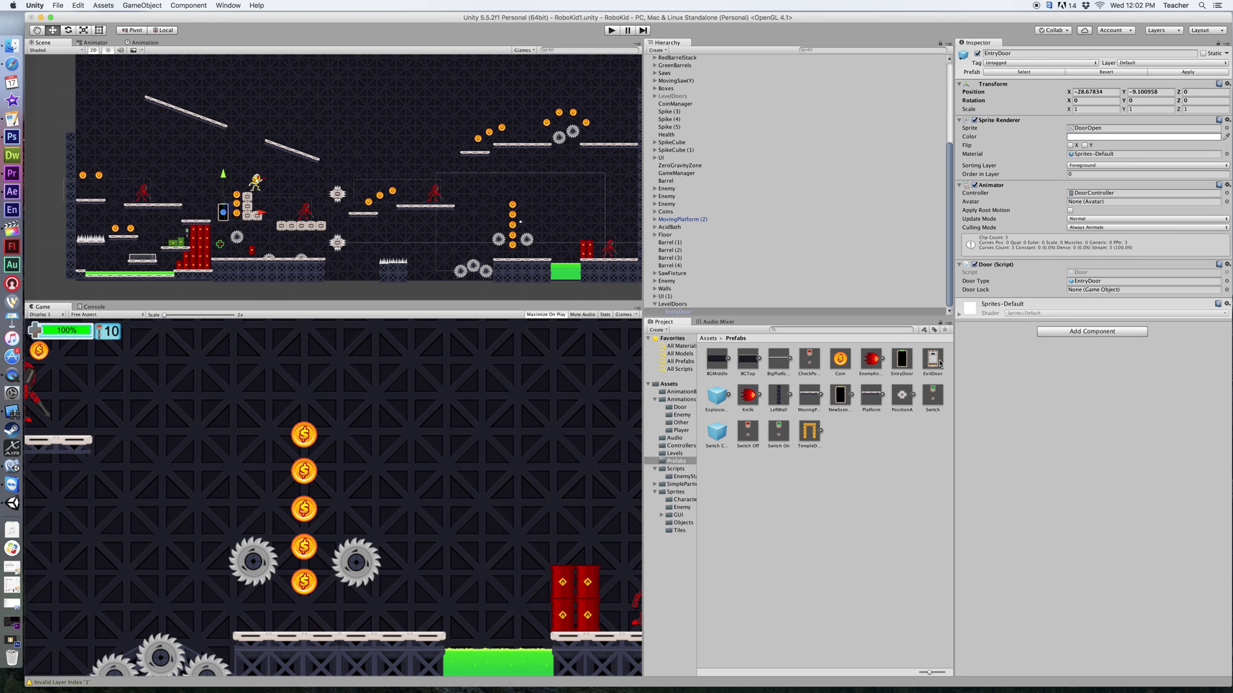
{"action": "left_click_drag", "start_coordinate": [939, 362], "coordinate": [674, 307]}
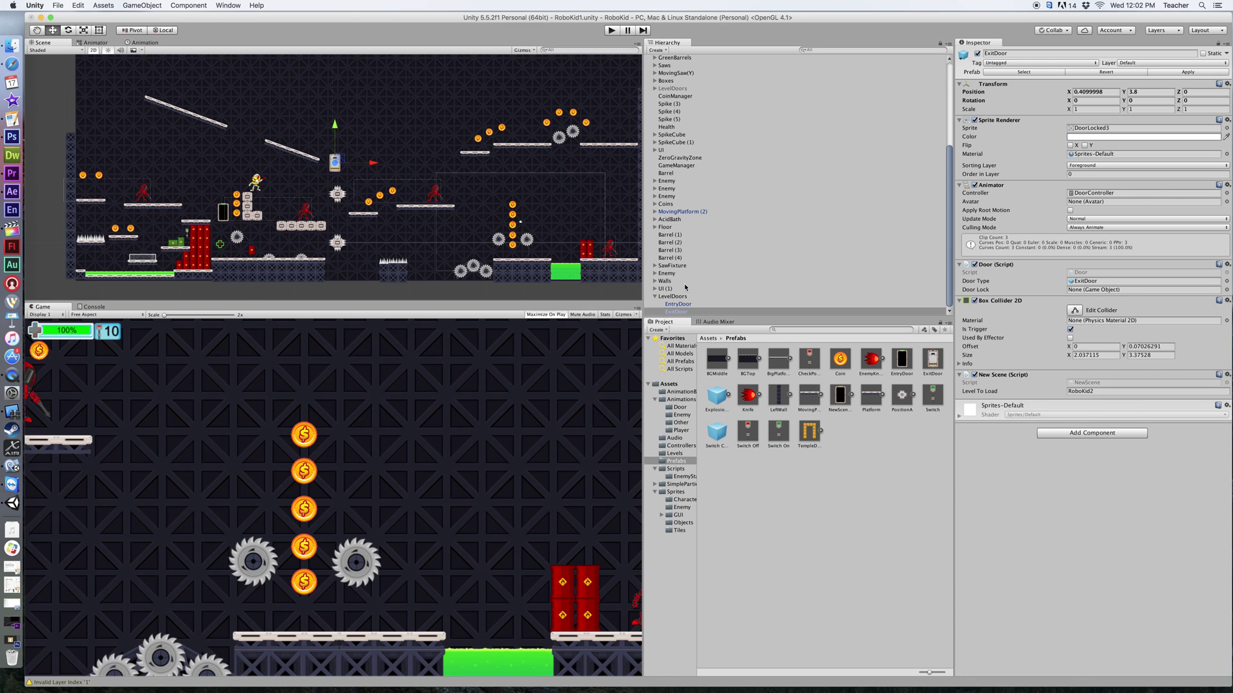
Step: Move EntryDoor to about X -48.6, Y -18.9 on the small platform above the acid, and ExitDoor to about X -19.6, Y -6.4 beside the stacked boxes
{"action": "left_click", "coordinate": [684, 305]}
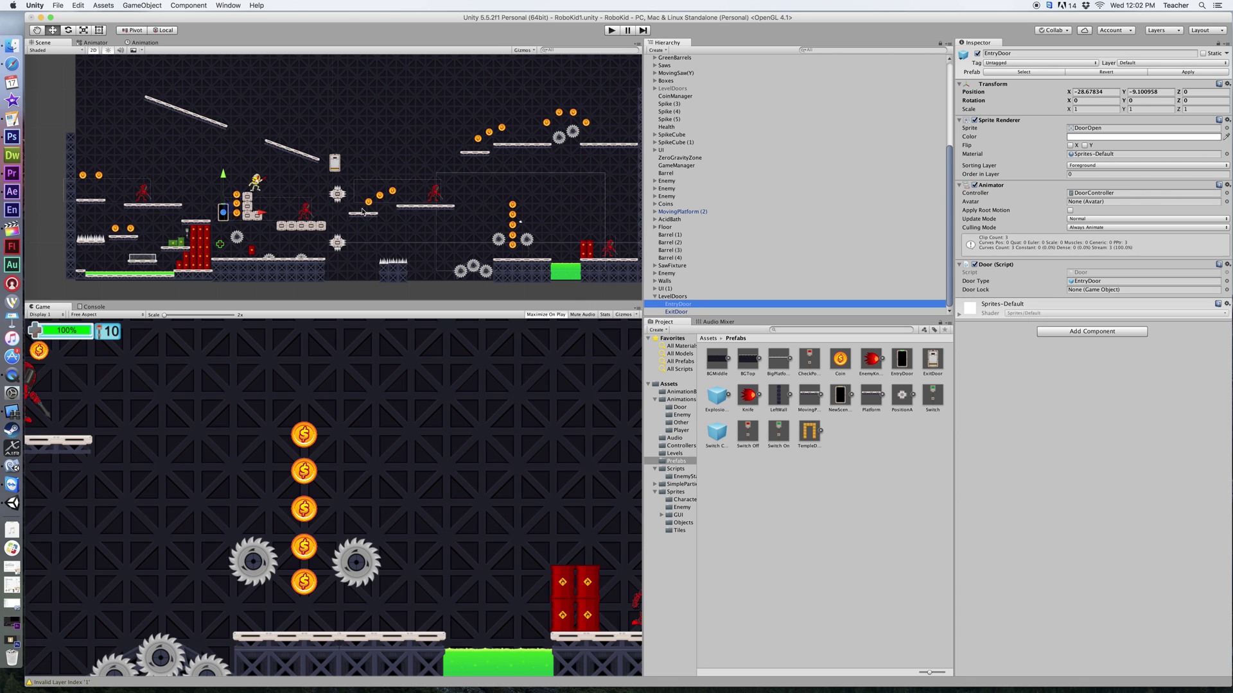
{"action": "left_click_drag", "start_coordinate": [229, 179], "coordinate": [154, 215]}
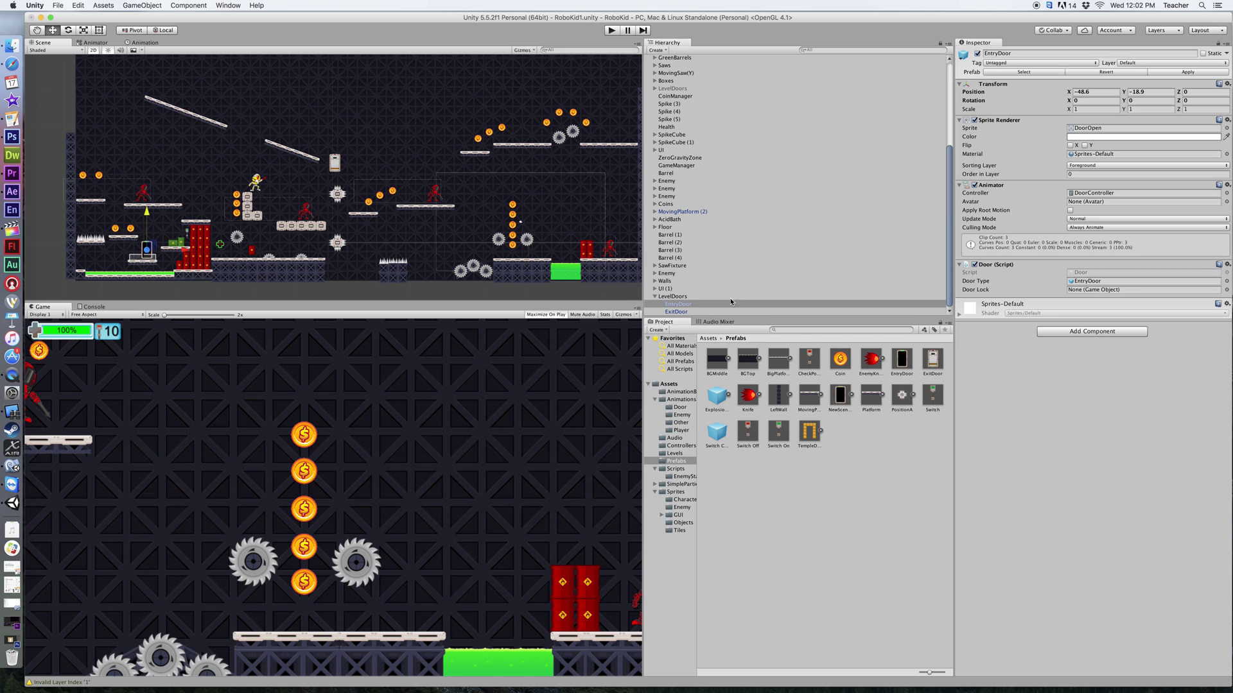
{"action": "left_click", "coordinate": [681, 311]}
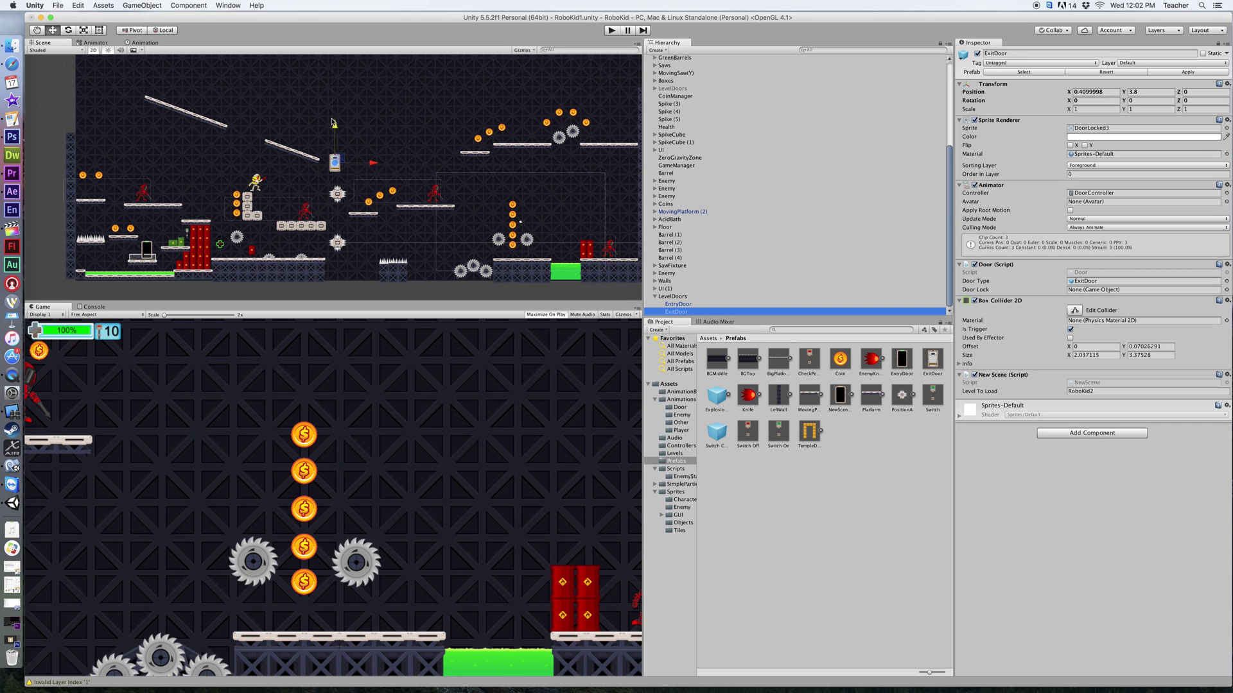
{"action": "left_click_drag", "start_coordinate": [364, 181], "coordinate": [290, 208]}
{"action": "left_click_drag", "start_coordinate": [258, 169], "coordinate": [258, 164]}
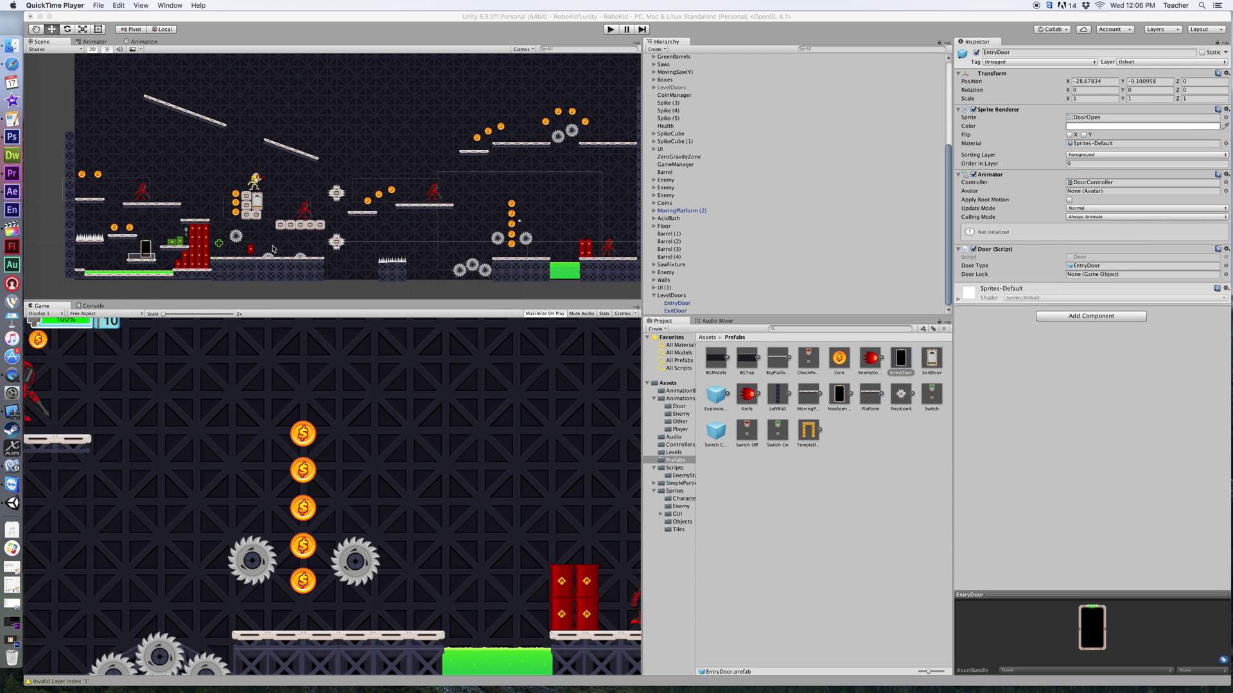
Step: Examine the EntryDoor's animation clips DoorOpen, DoorUnlocked and DoorLocked and the sprite each one uses
{"action": "left_click", "coordinate": [146, 250]}
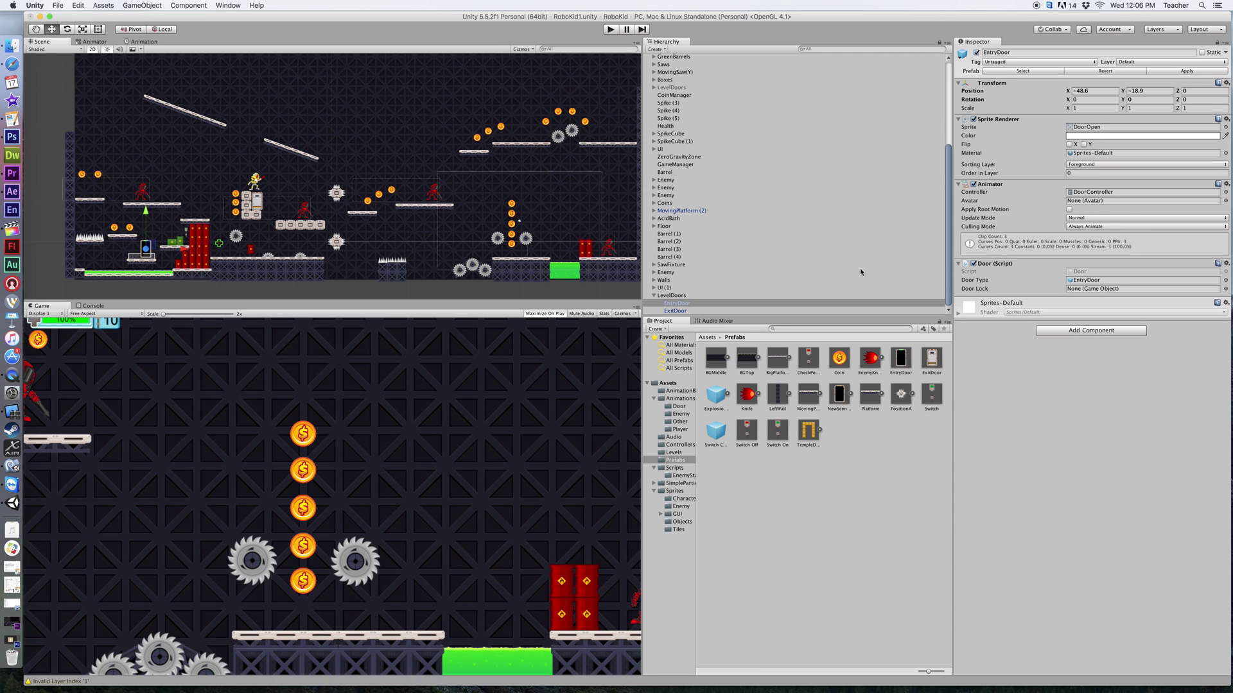
{"action": "left_click", "coordinate": [678, 305]}
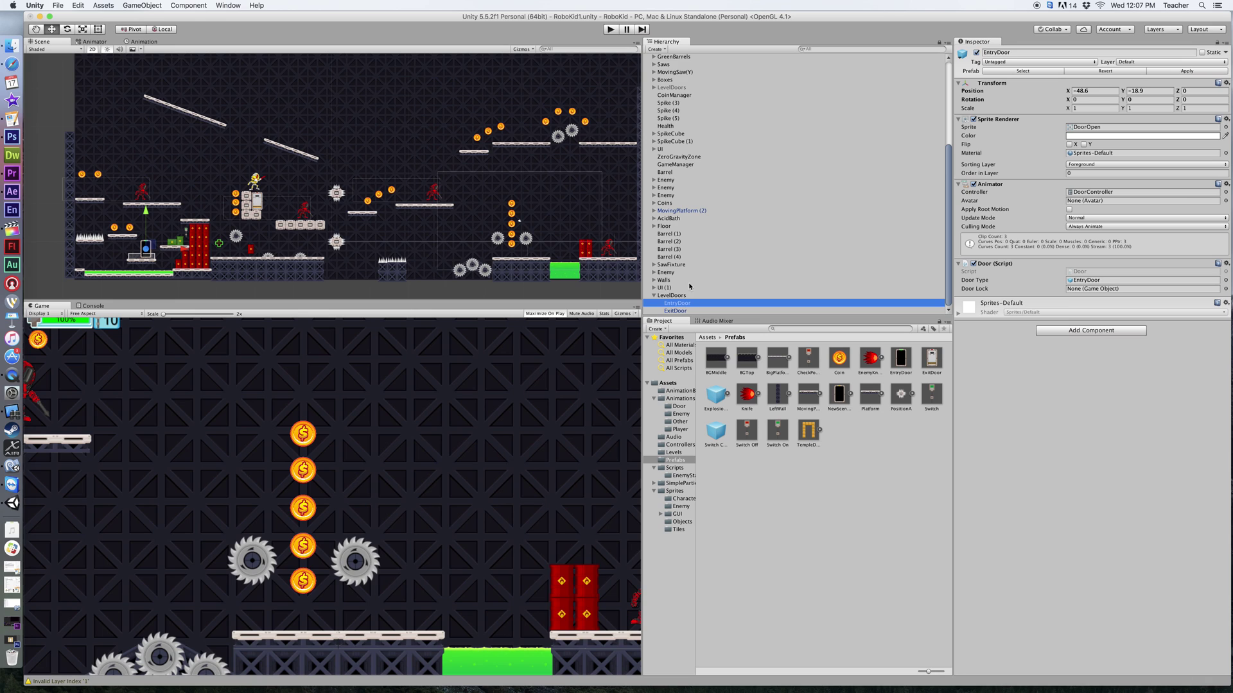
{"action": "left_click", "coordinate": [149, 42]}
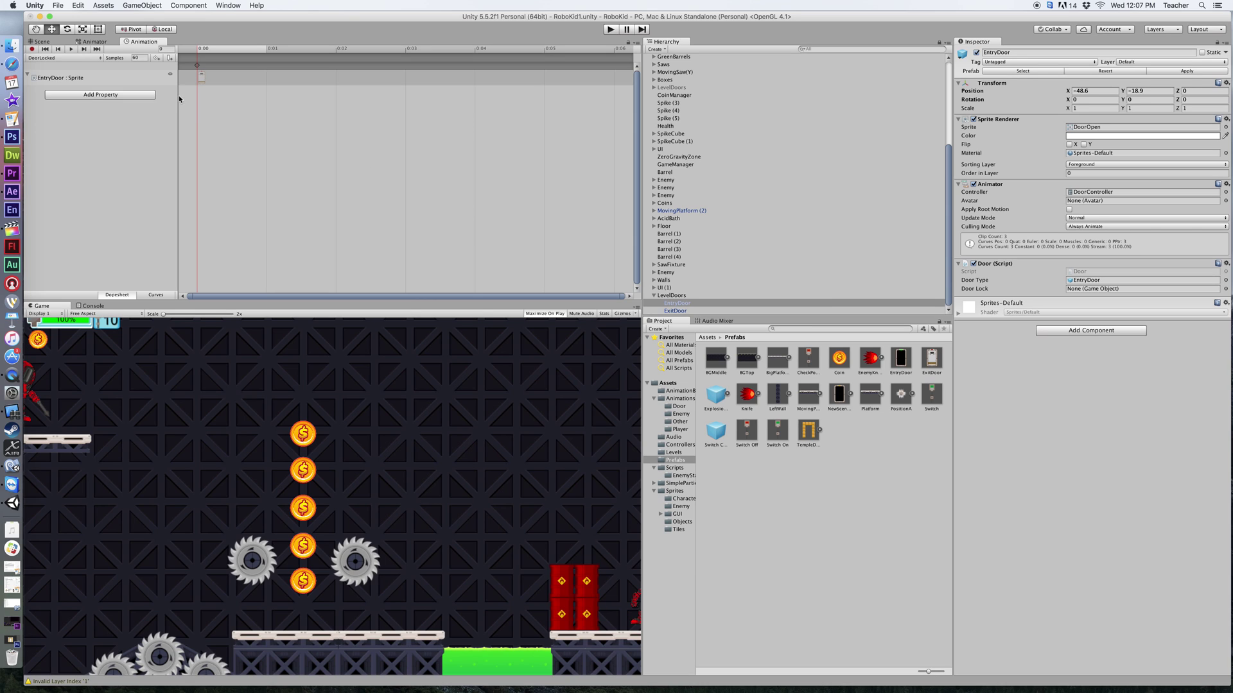
{"action": "left_click", "coordinate": [94, 57]}
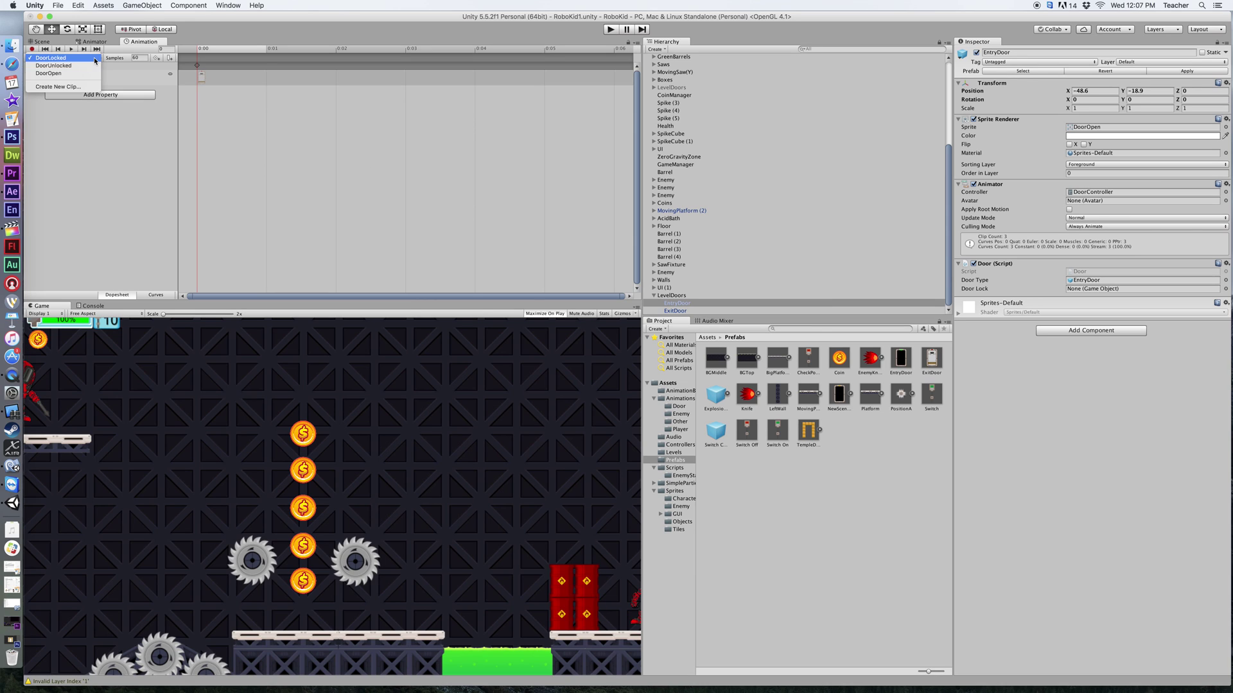
{"action": "left_click", "coordinate": [62, 74]}
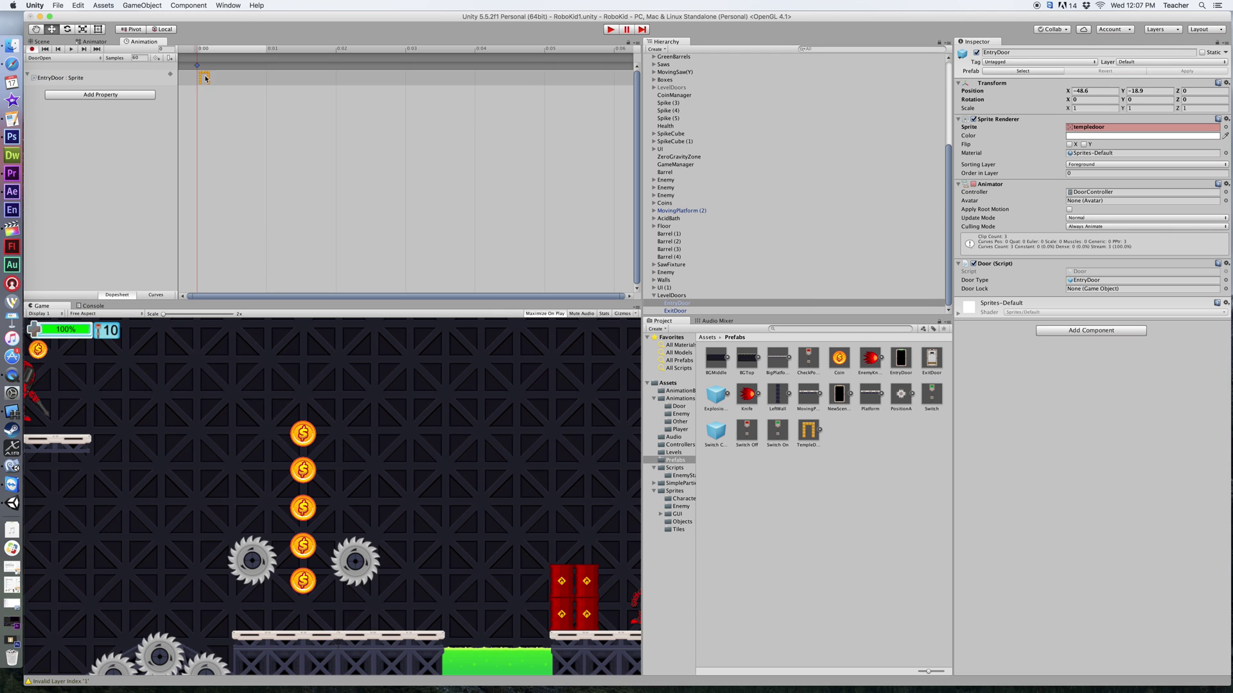
{"action": "left_click", "coordinate": [74, 58]}
{"action": "left_click", "coordinate": [65, 50]}
{"action": "left_click", "coordinate": [64, 58]}
{"action": "left_click", "coordinate": [84, 50]}
Step: Place a locked-door sprite from the Objects sprites folder on the first frame of the DoorLocked clip
{"action": "left_click", "coordinate": [679, 522]}
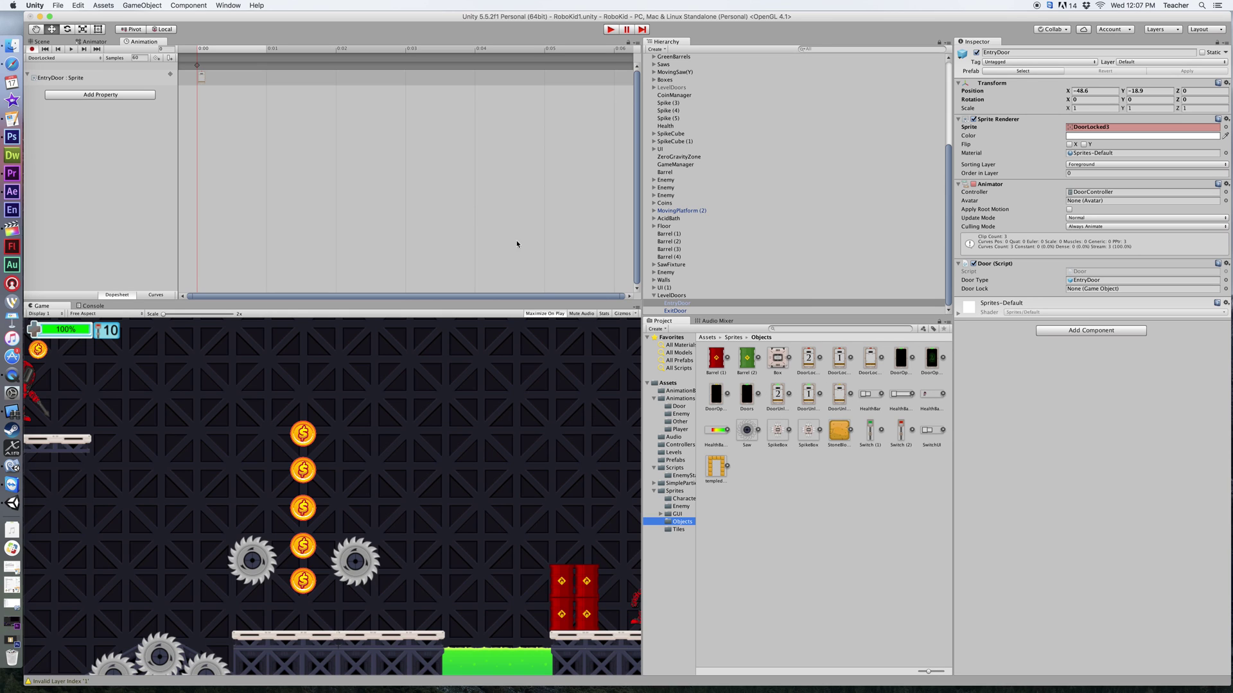
{"action": "left_click_drag", "start_coordinate": [203, 74], "coordinate": [203, 78]}
{"action": "left_click_drag", "start_coordinate": [808, 363], "coordinate": [208, 82]}
Step: Show the EntryDoor's DoorOpen clip and preview the templedoor sprite
{"action": "left_click", "coordinate": [64, 58]}
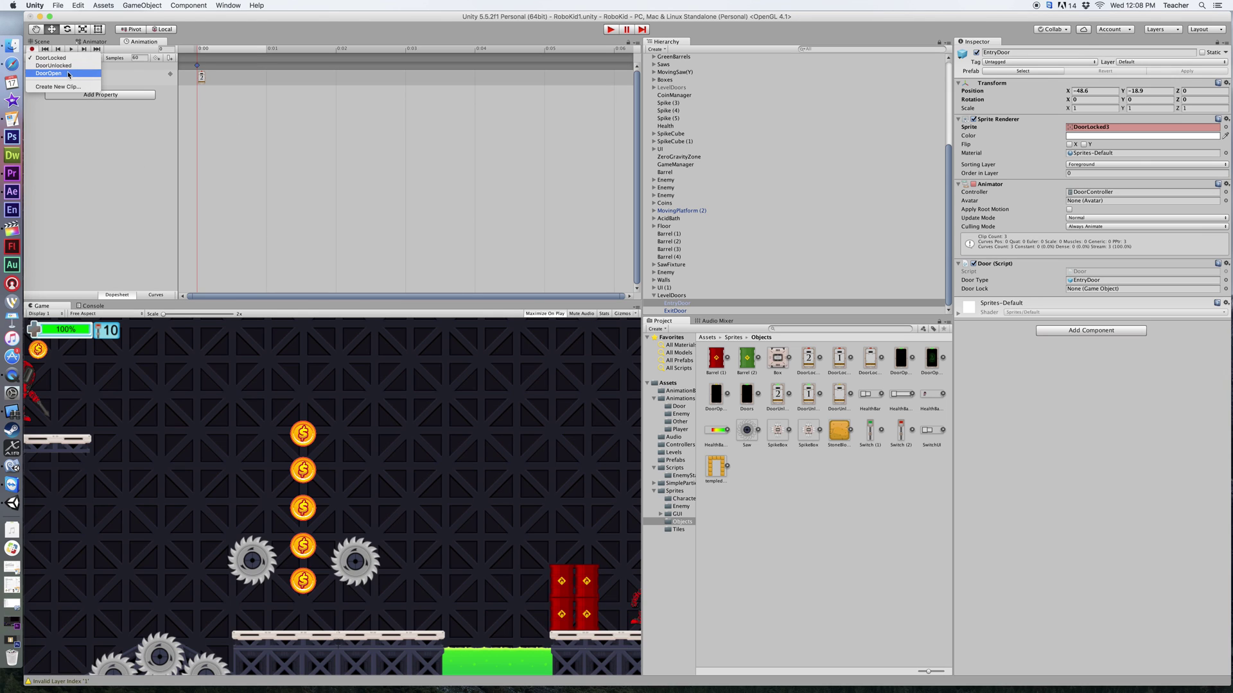
{"action": "left_click", "coordinate": [69, 73]}
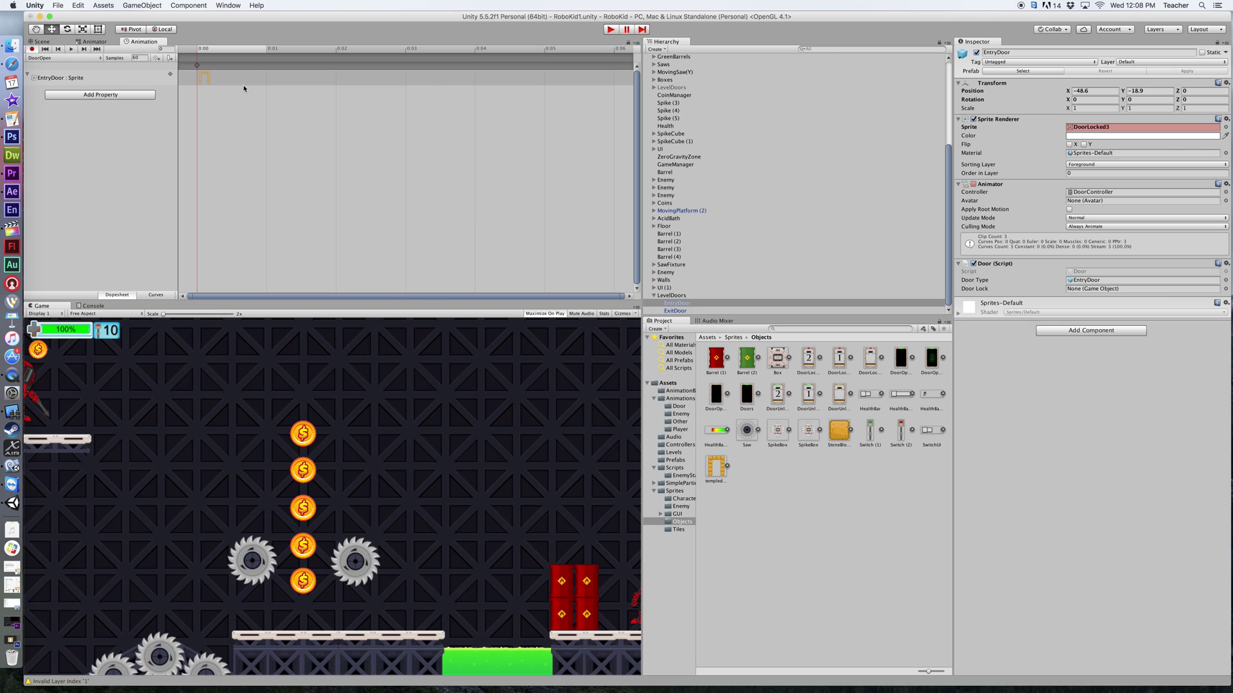
{"action": "left_click", "coordinate": [716, 469]}
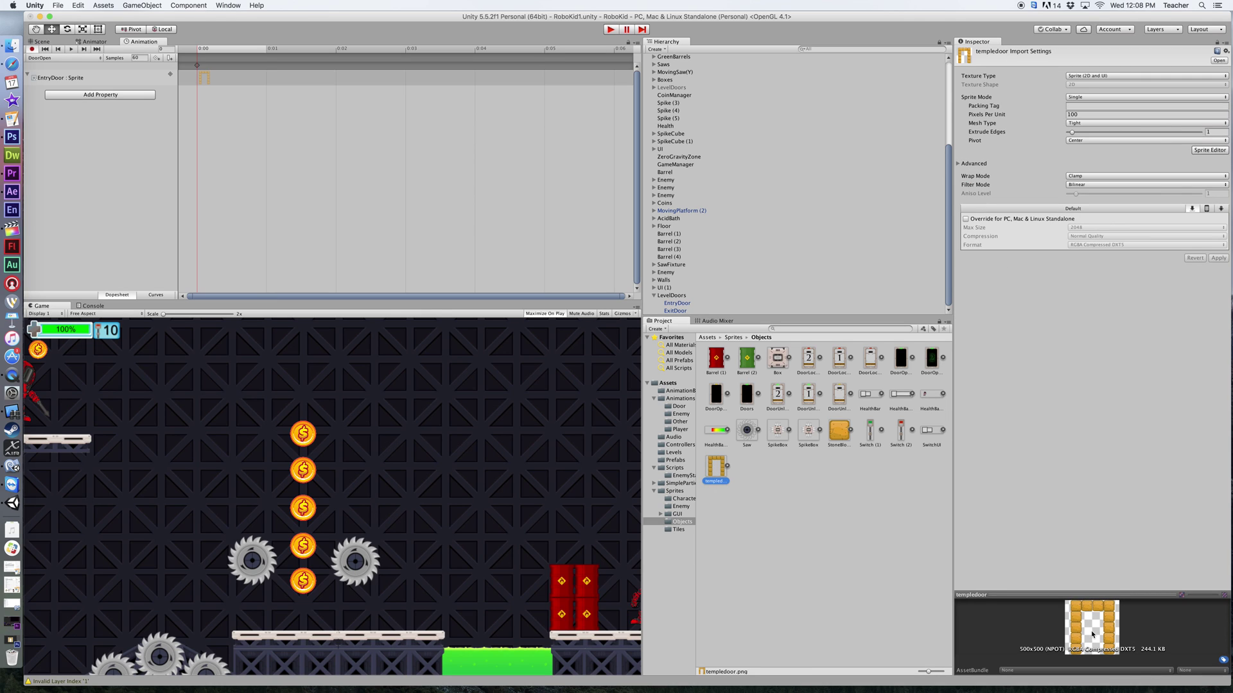
Step: Switch to Photoshop, make the hidden door layer Layer 0 copy 12 visible in StoneBlock.png, and minimize the window
{"action": "left_click", "coordinate": [12, 137]}
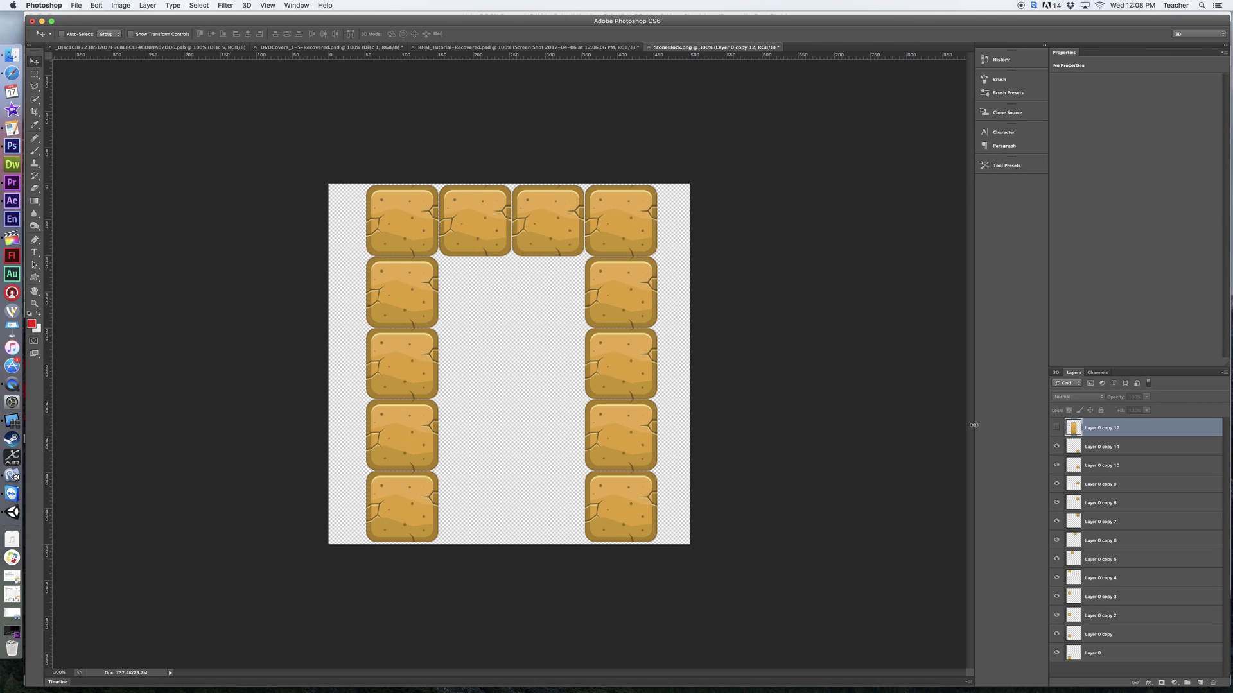
{"action": "left_click", "coordinate": [1056, 428]}
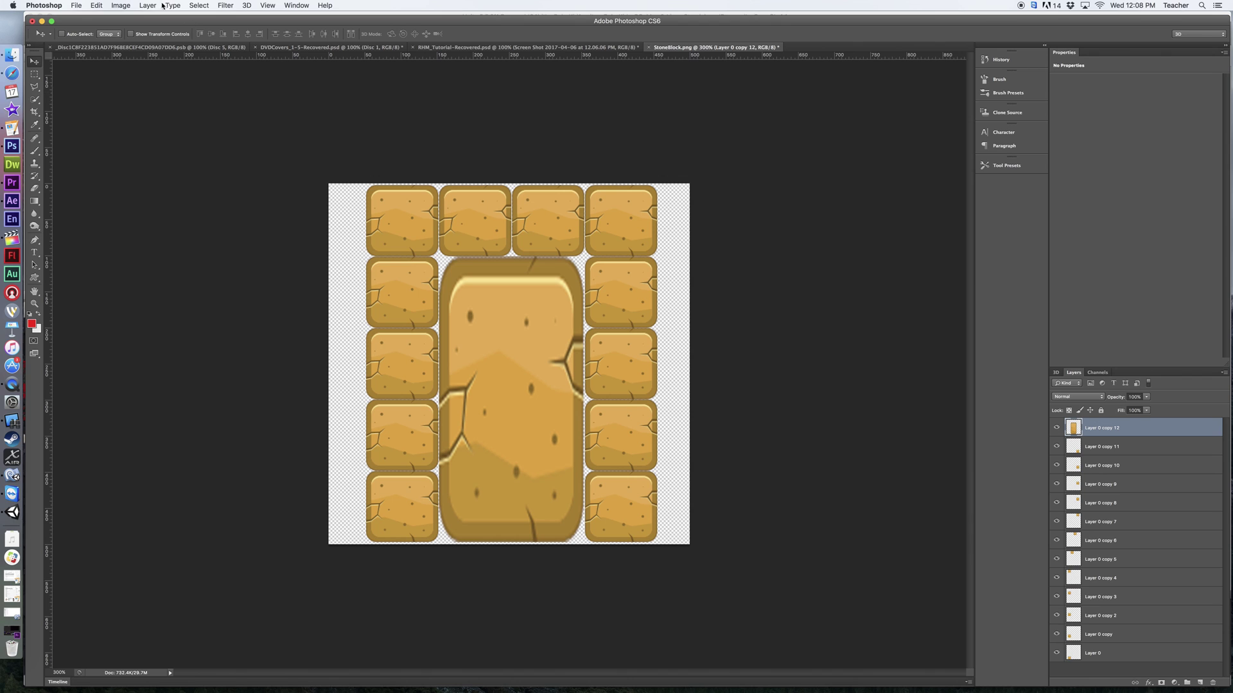
{"action": "left_click", "coordinate": [43, 21]}
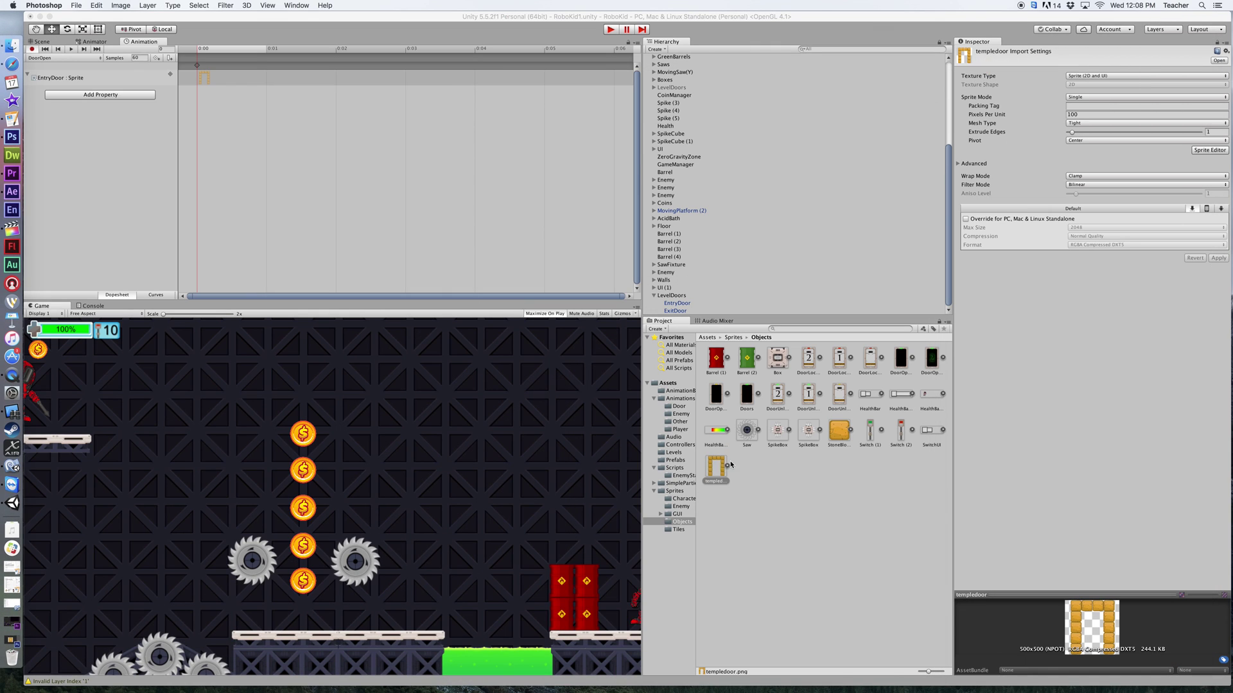
Step: Place the templedoor sprite on the first frame of the DoorOpen clip in Unity, and check the DoorUnlocked and DoorLocked clips
{"action": "left_click_drag", "start_coordinate": [717, 468], "coordinate": [204, 78]}
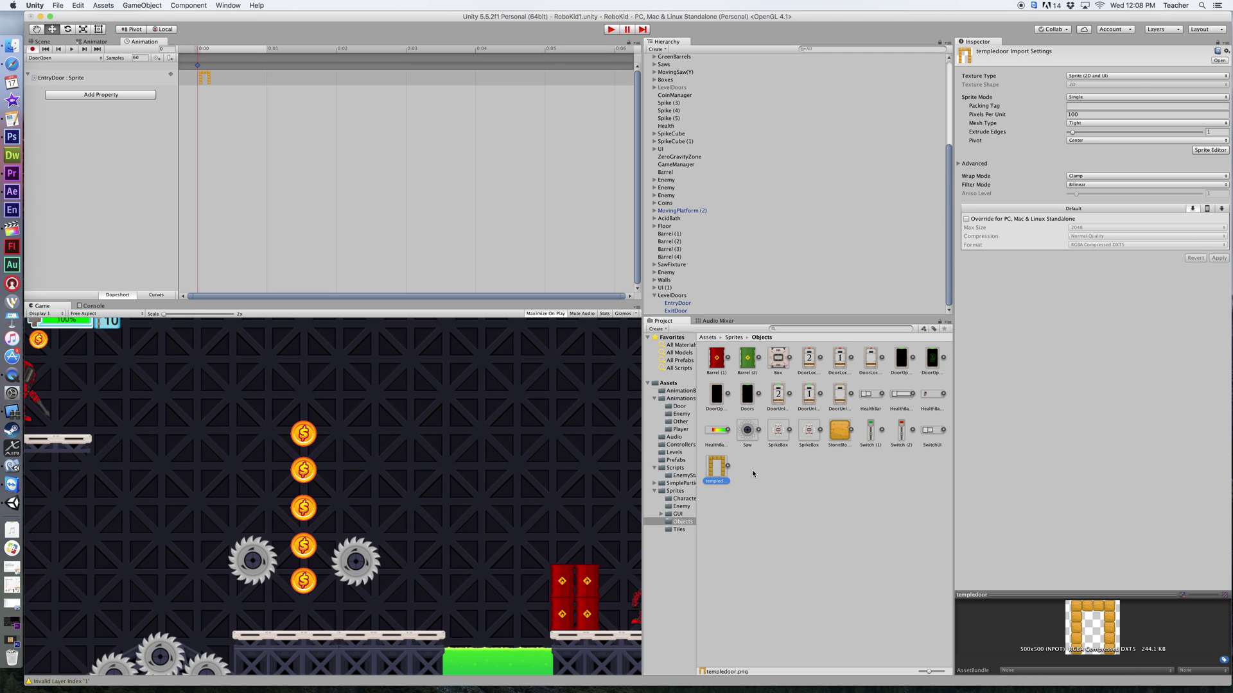
{"action": "left_click", "coordinate": [94, 57]}
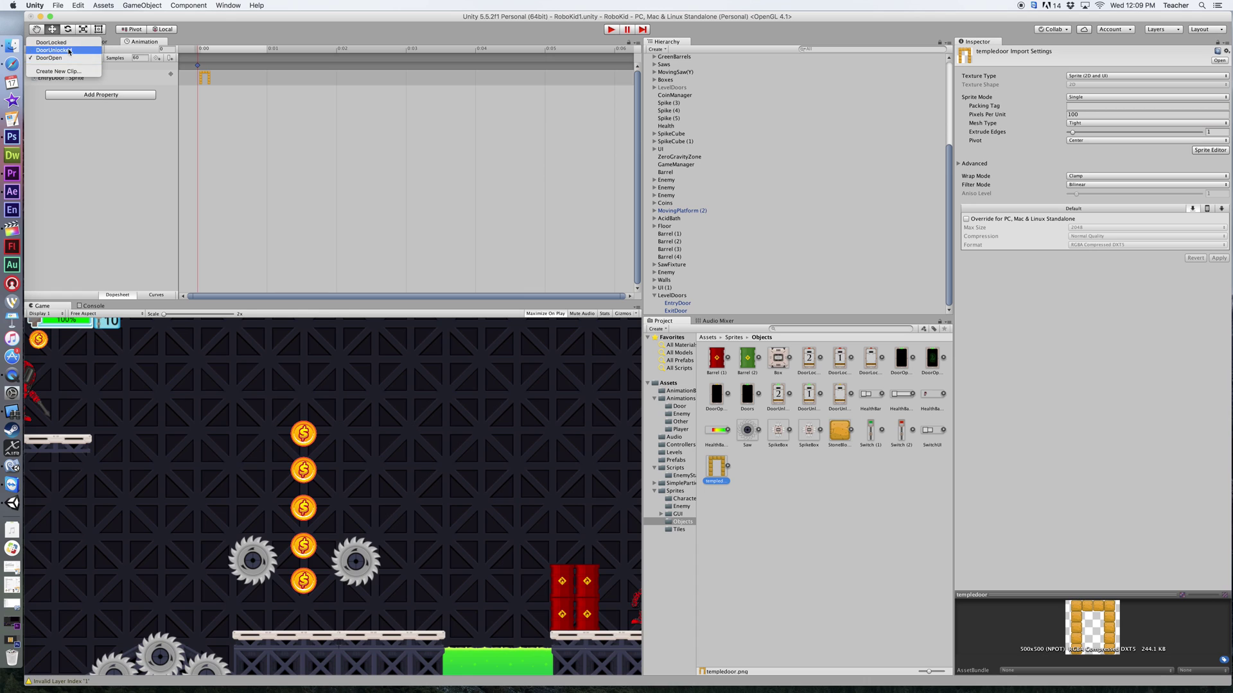
{"action": "left_click", "coordinate": [69, 50]}
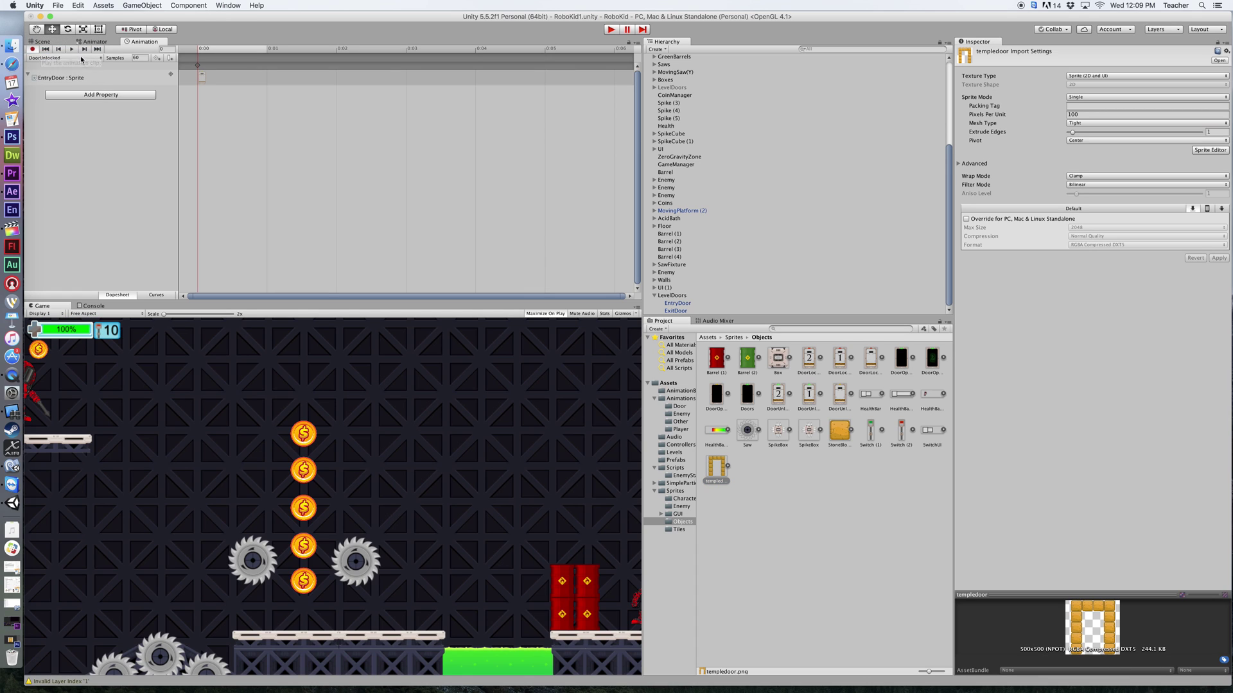
{"action": "left_click", "coordinate": [80, 58]}
{"action": "left_click", "coordinate": [67, 50]}
Step: Return to the scene view and examine the Door script settings of EntryDoor and ExitDoor
{"action": "left_click", "coordinate": [680, 296]}
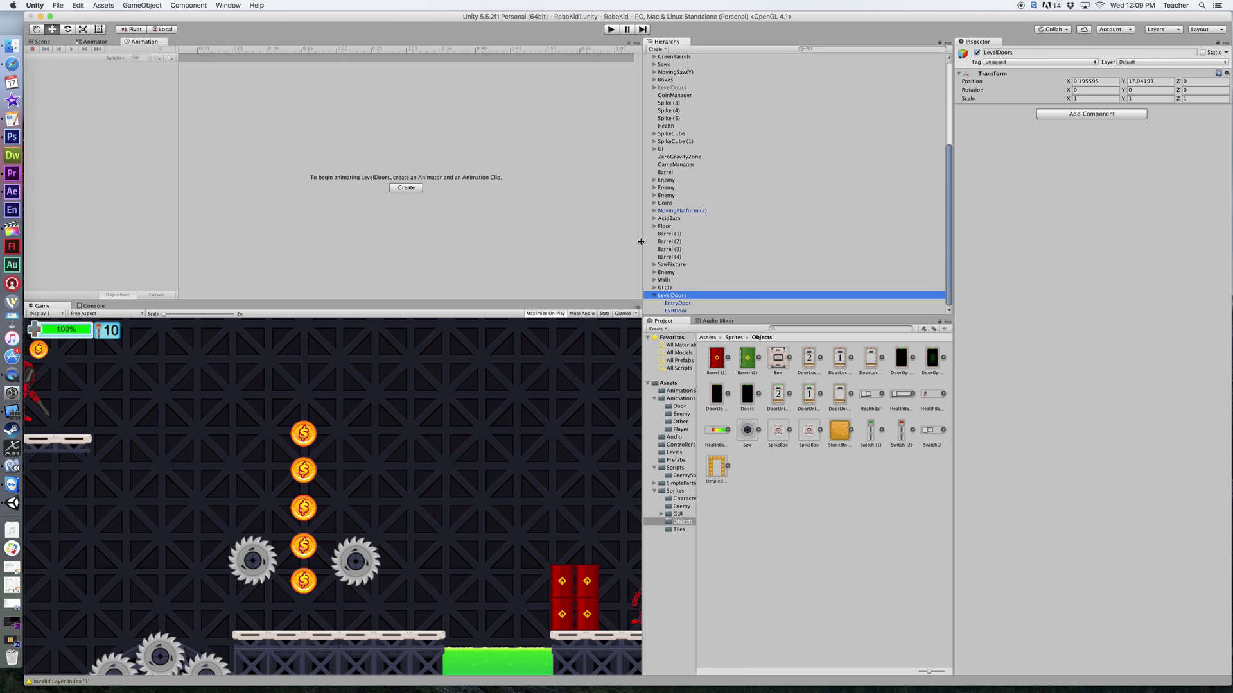
{"action": "left_click", "coordinate": [46, 42]}
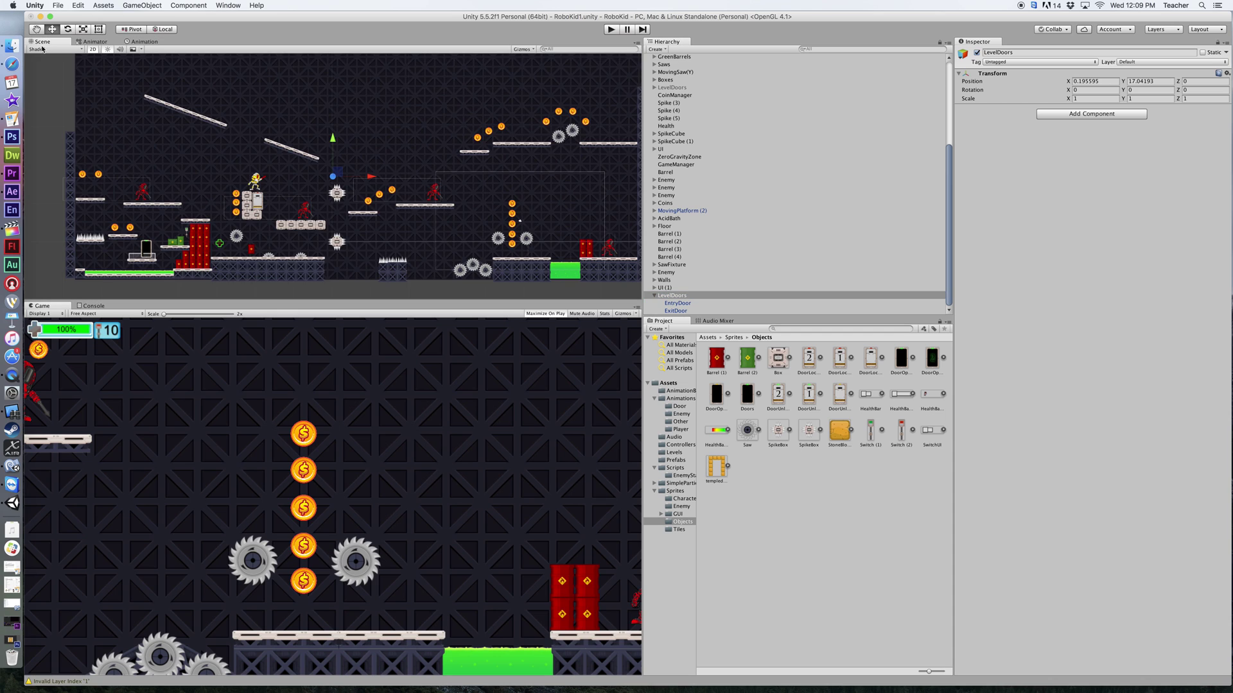
{"action": "left_click", "coordinate": [686, 305]}
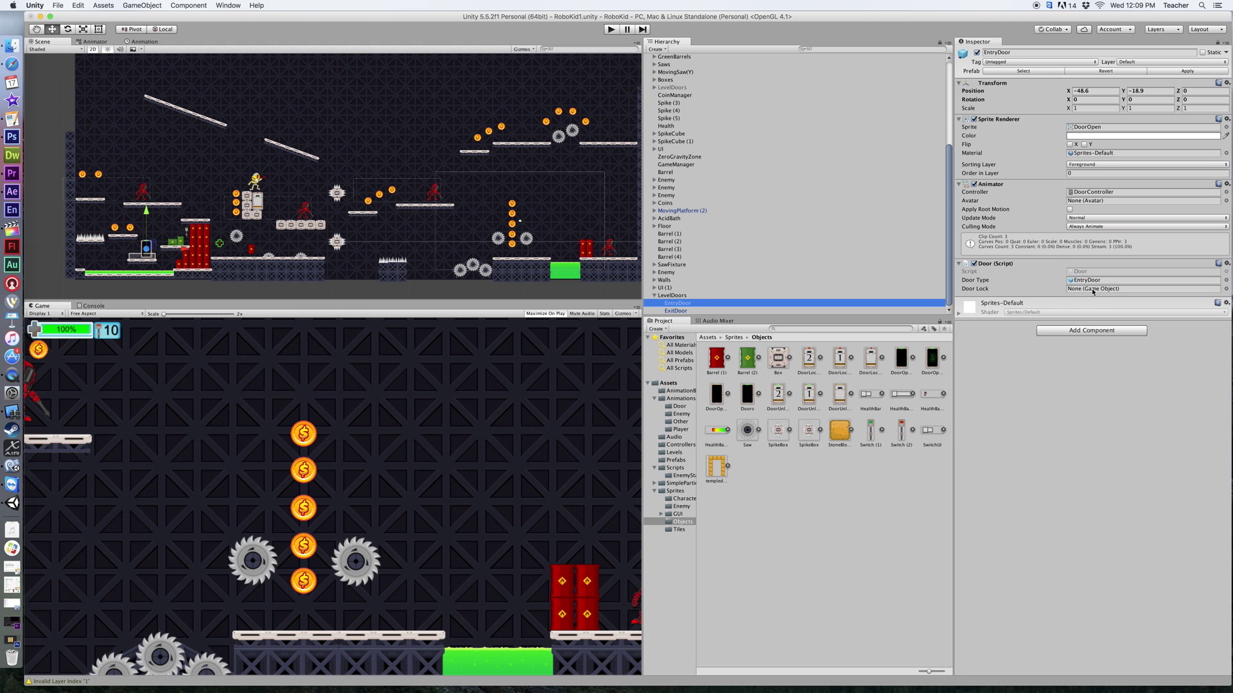
{"action": "left_click", "coordinate": [676, 311]}
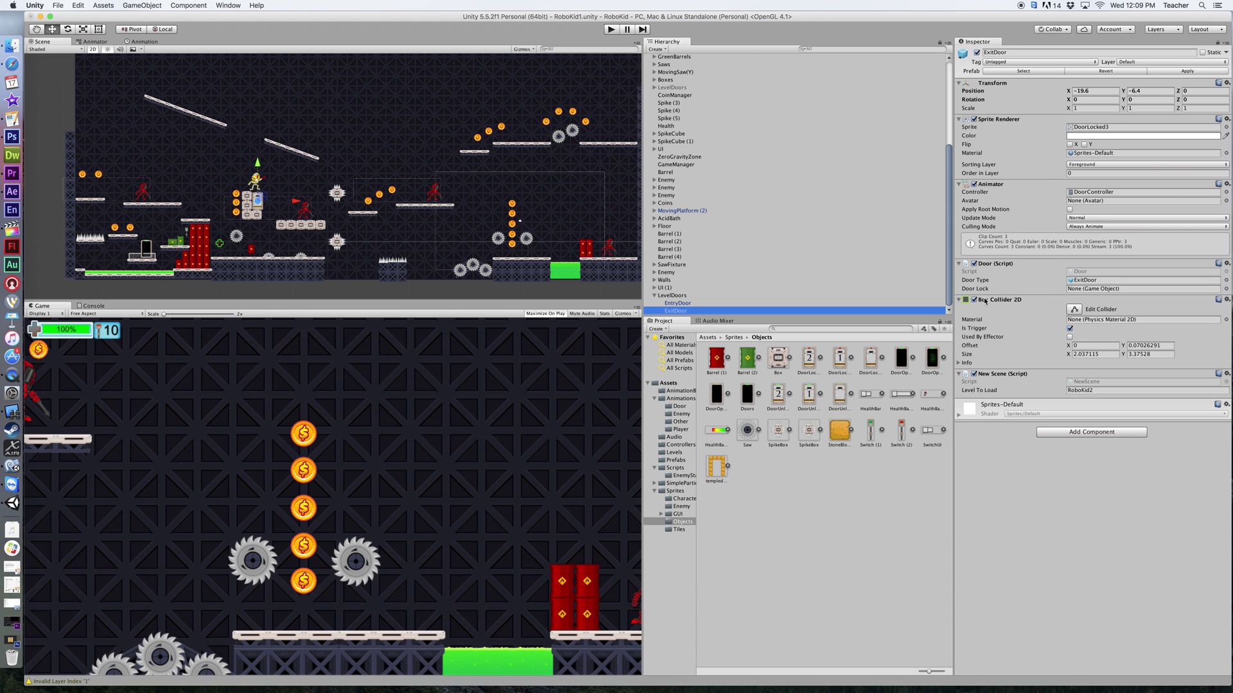
Step: Create an empty child object under LevelDoors and name it DoorLock
{"action": "left_click", "coordinate": [669, 296]}
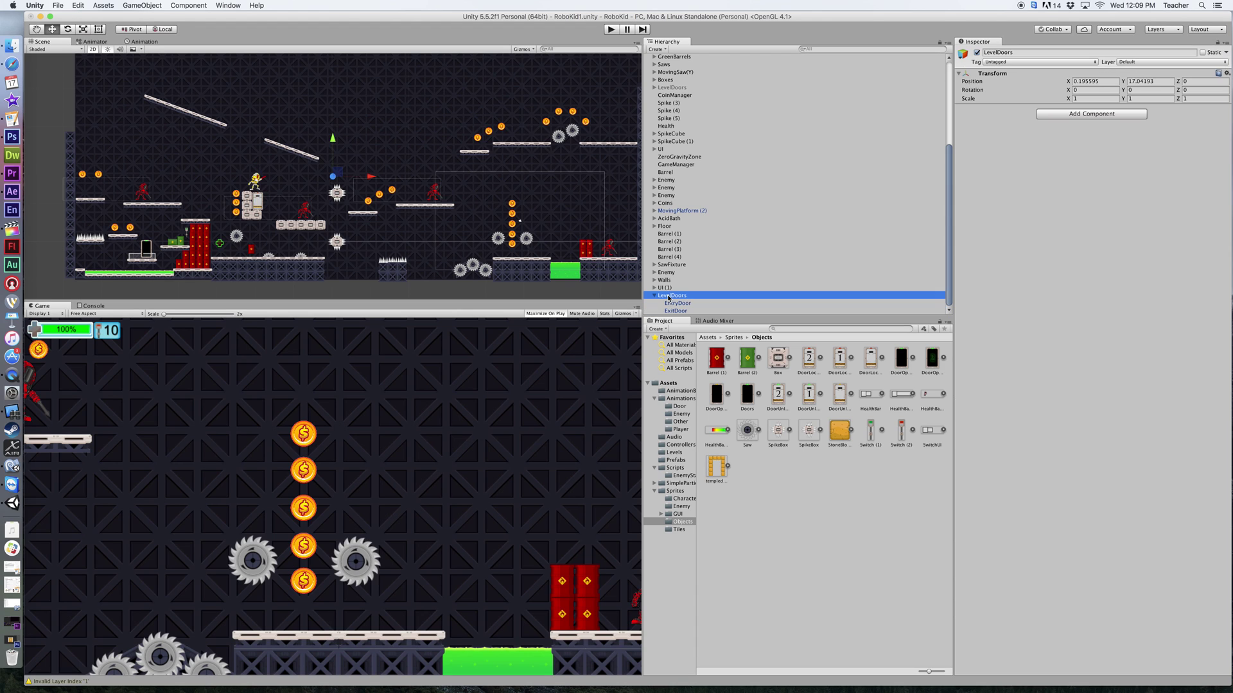
{"action": "right_click", "coordinate": [671, 297]}
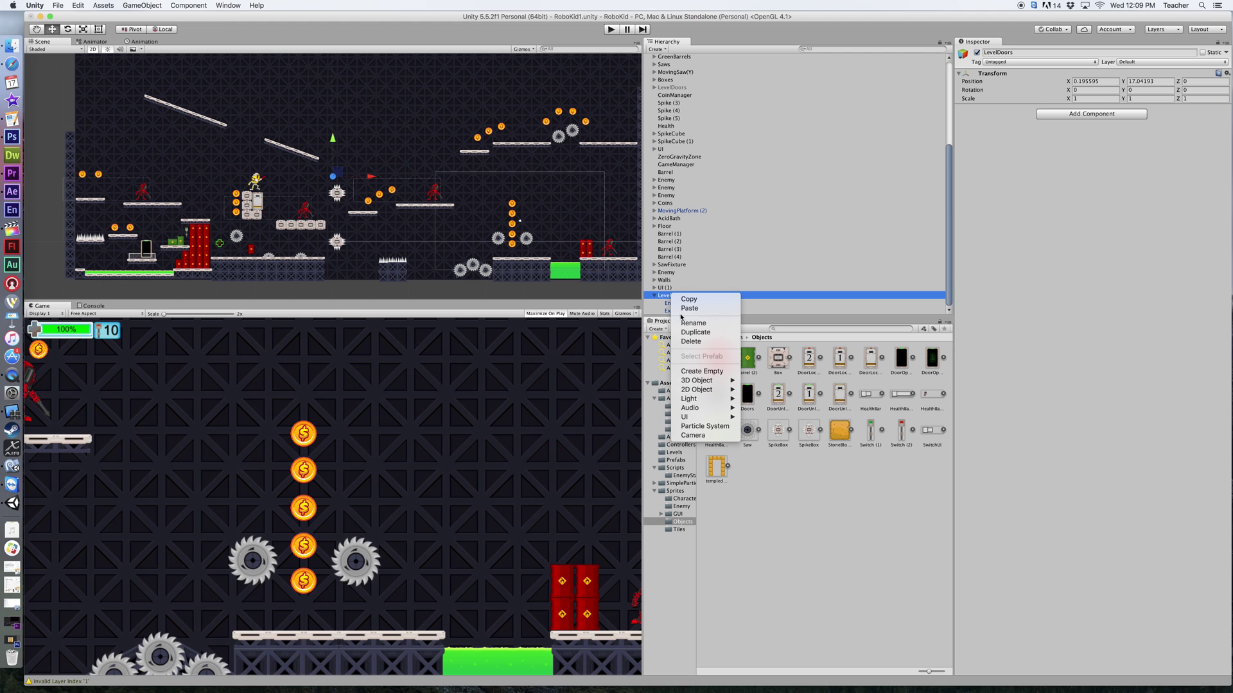
{"action": "left_click", "coordinate": [701, 371]}
{"action": "left_click", "coordinate": [681, 311]}
{"action": "type", "text": "D"}
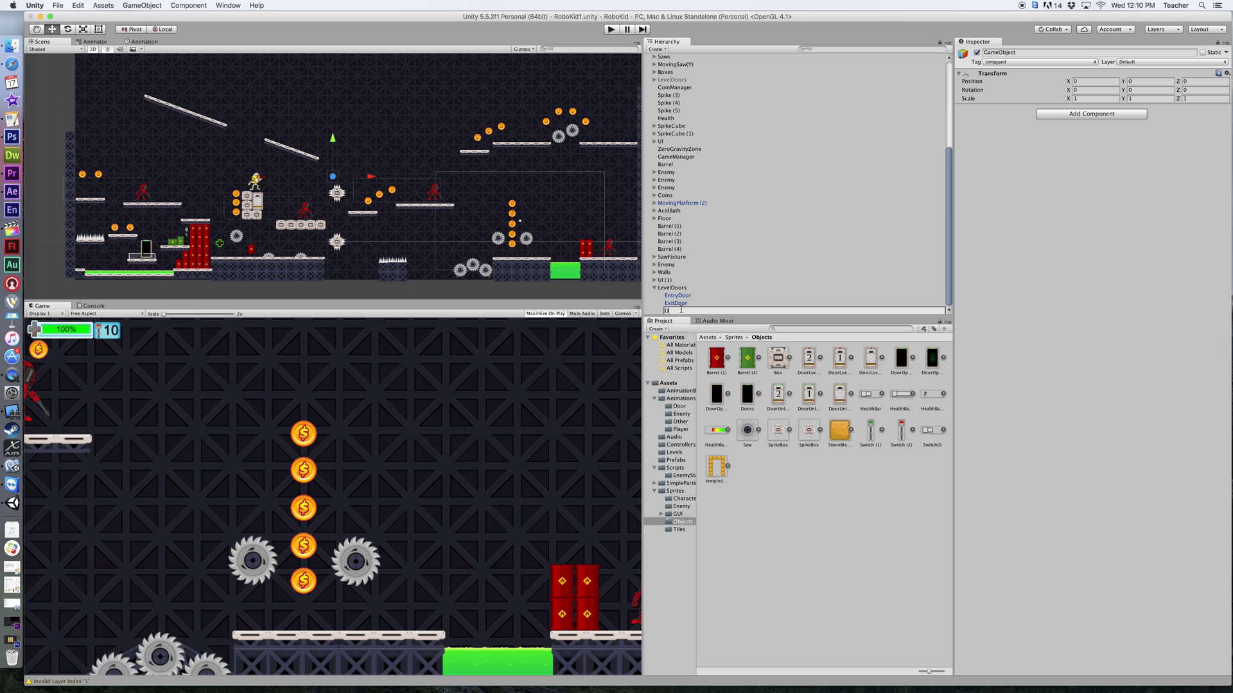
{"action": "type", "text": "oorLock"}
{"action": "key", "text": "Return"}
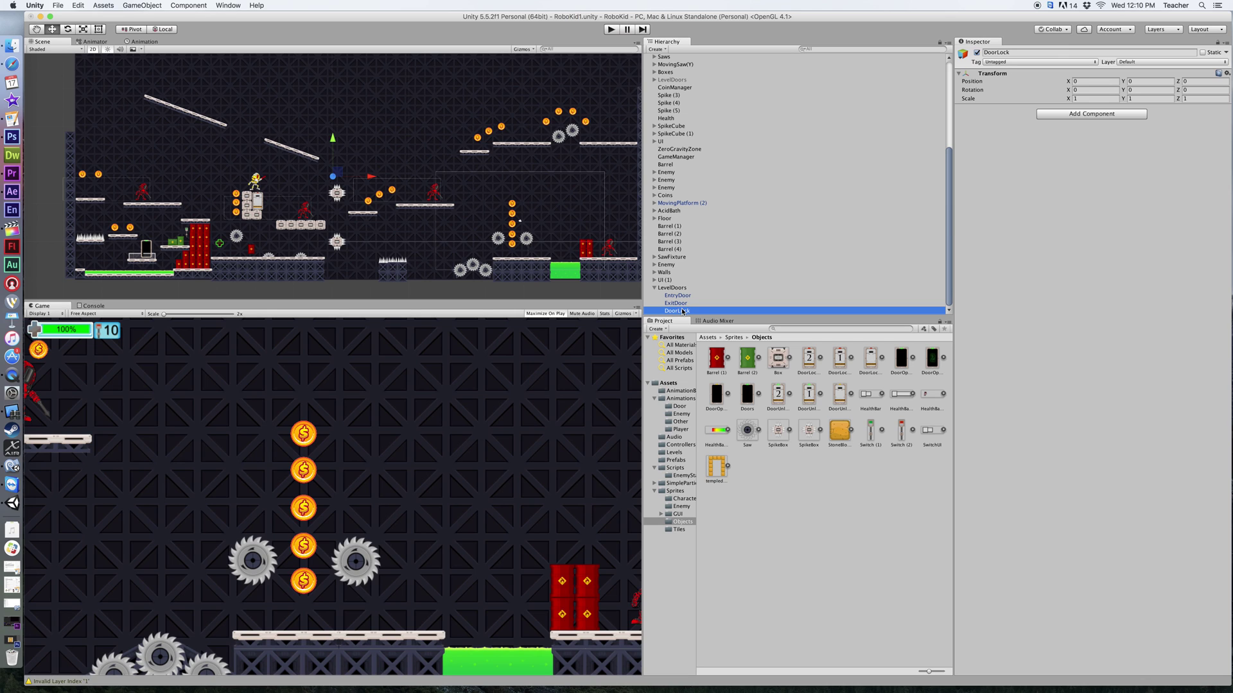
Step: Add a Box Collider 2D component to the DoorLock object
{"action": "left_click", "coordinate": [1069, 114]}
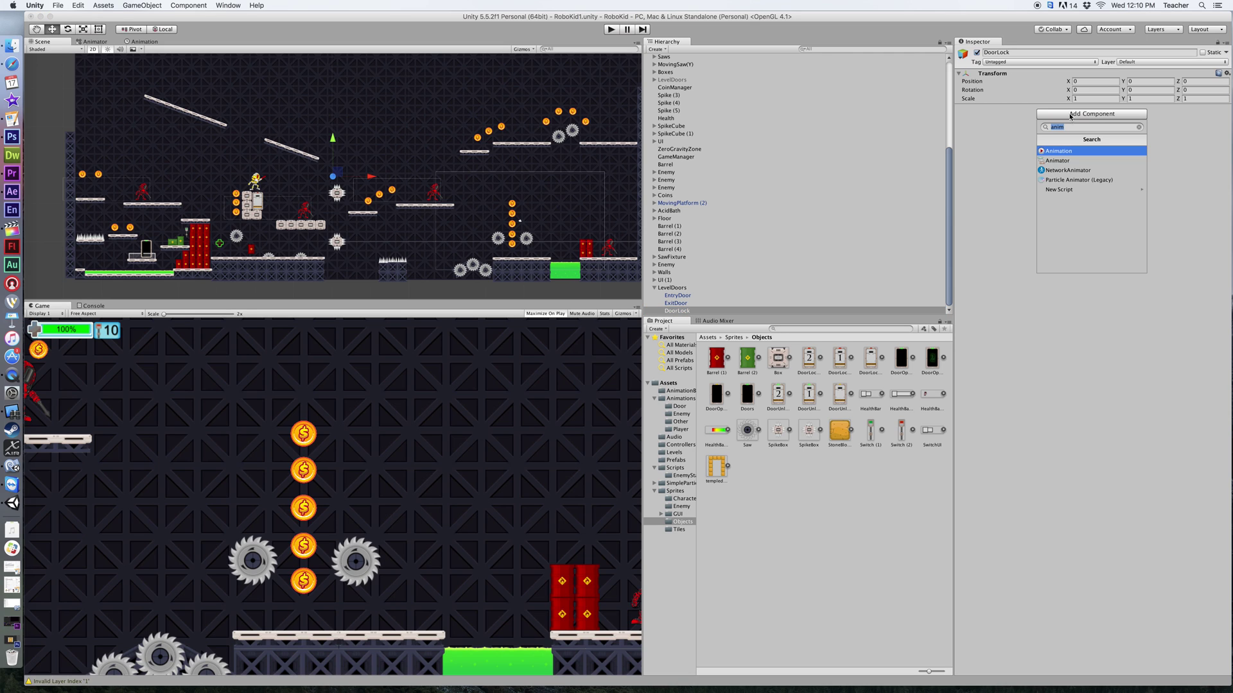
{"action": "type", "text": "coll"}
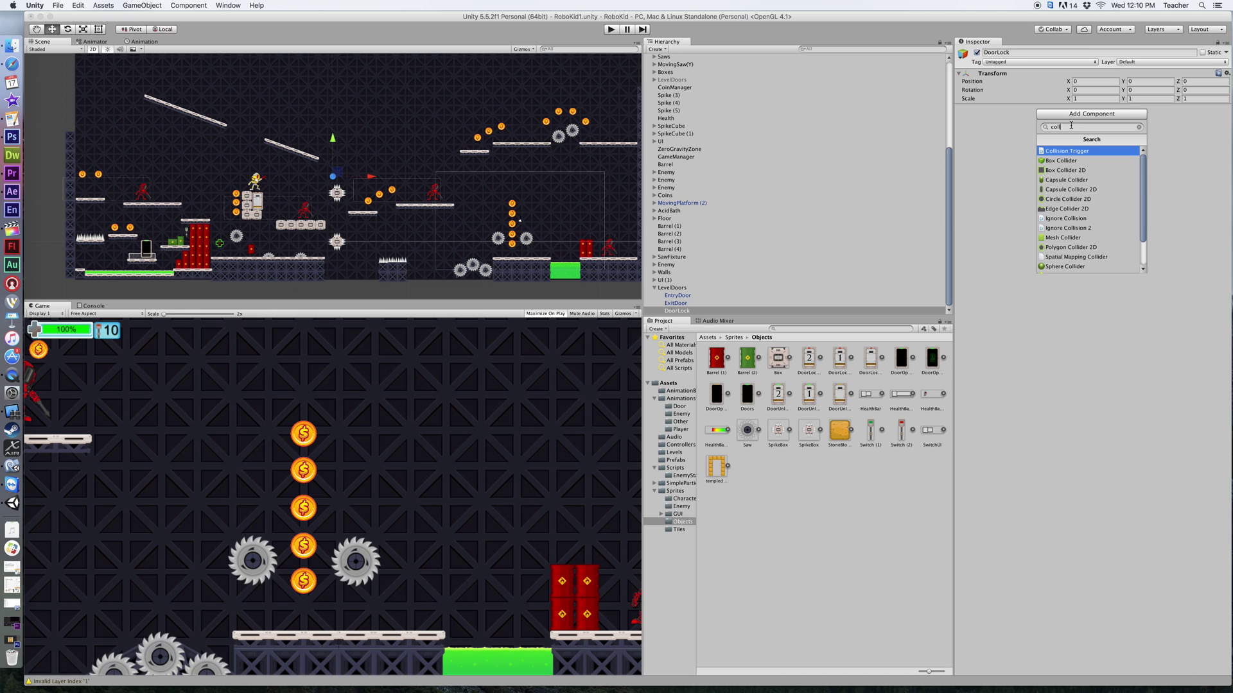
{"action": "left_click", "coordinate": [1071, 171]}
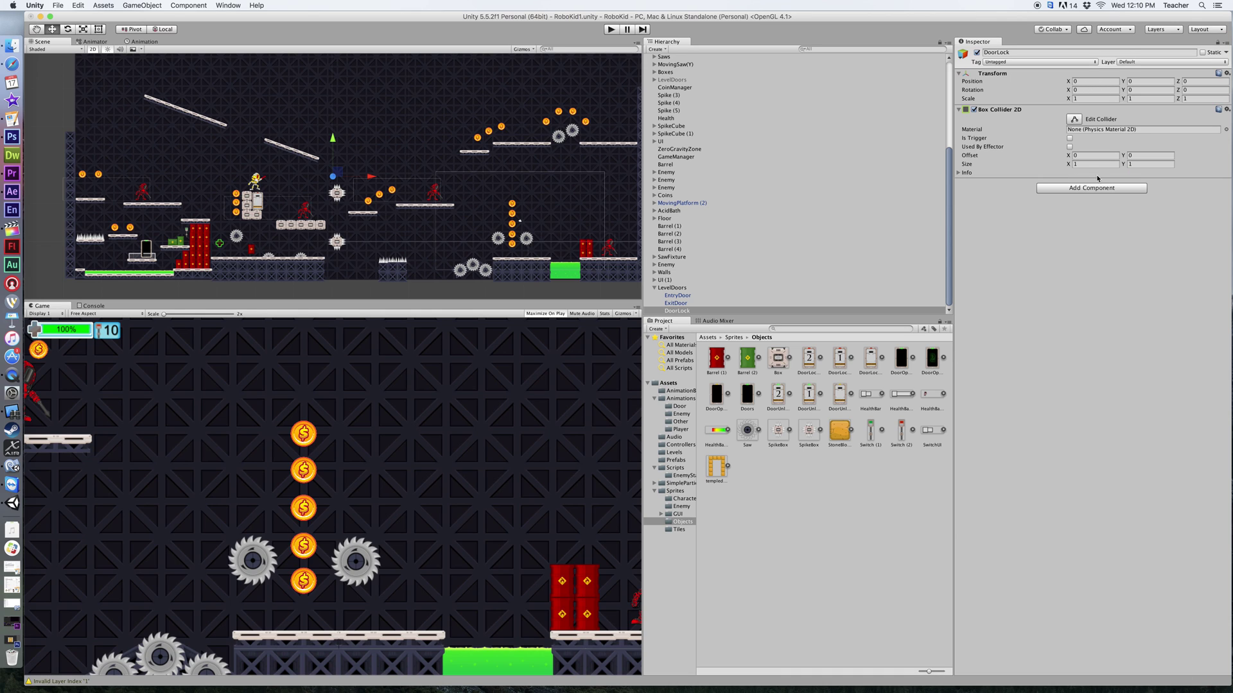
Step: Start editing DoorLock's box collider and stretch it roughly over the exit door, to about 3.11 by 4.99
{"action": "left_click", "coordinate": [1075, 120]}
{"action": "scroll", "coordinate": [331, 185], "scroll_direction": "up", "scroll_amount": 2}
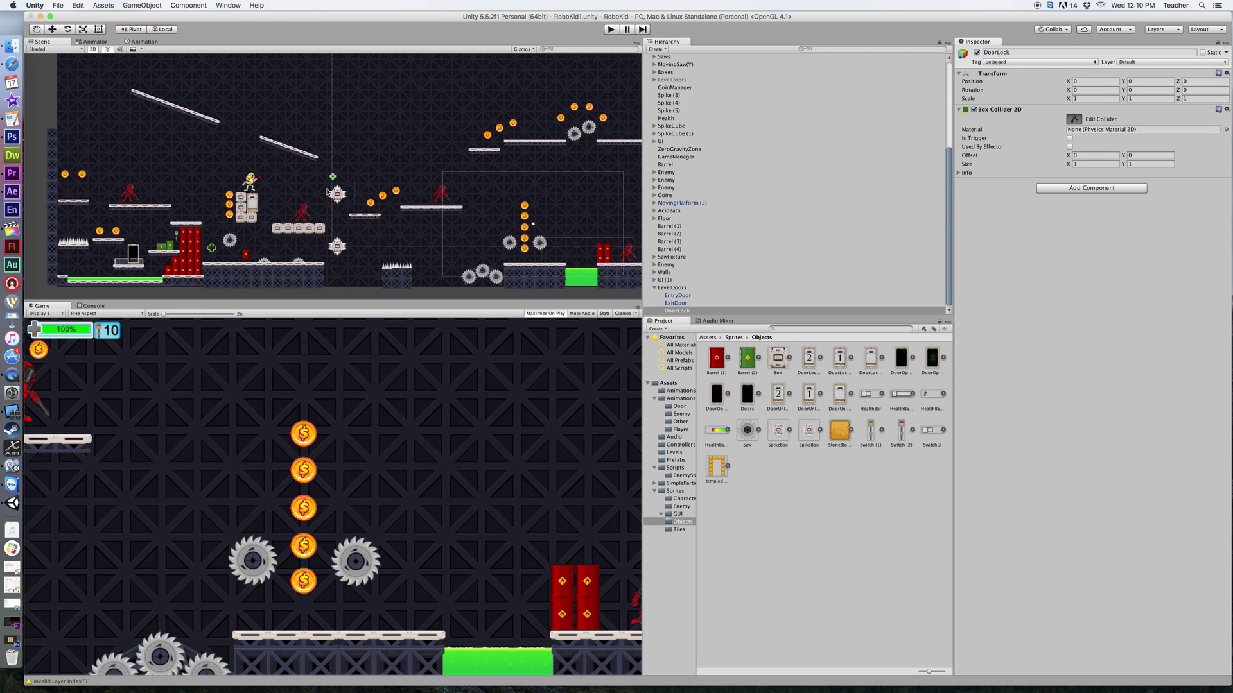
{"action": "left_click_drag", "start_coordinate": [332, 179], "coordinate": [244, 195]}
{"action": "left_click_drag", "start_coordinate": [336, 179], "coordinate": [253, 217]}
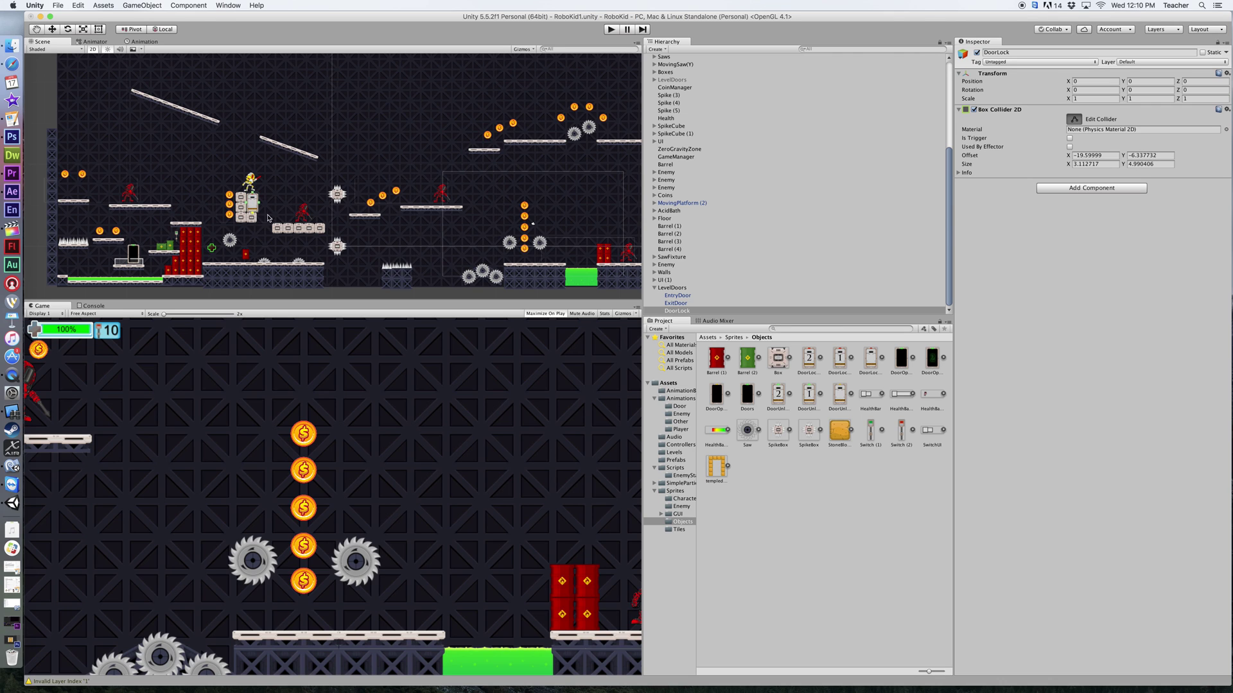
Step: Fit the DoorLock collider's four edges to the exit door, about 2.85 by 4.67, and finish editing the collider
{"action": "scroll", "coordinate": [266, 222], "scroll_direction": "up", "scroll_amount": 5}
{"action": "middle_click_drag", "start_coordinate": [220, 235], "coordinate": [413, 165]}
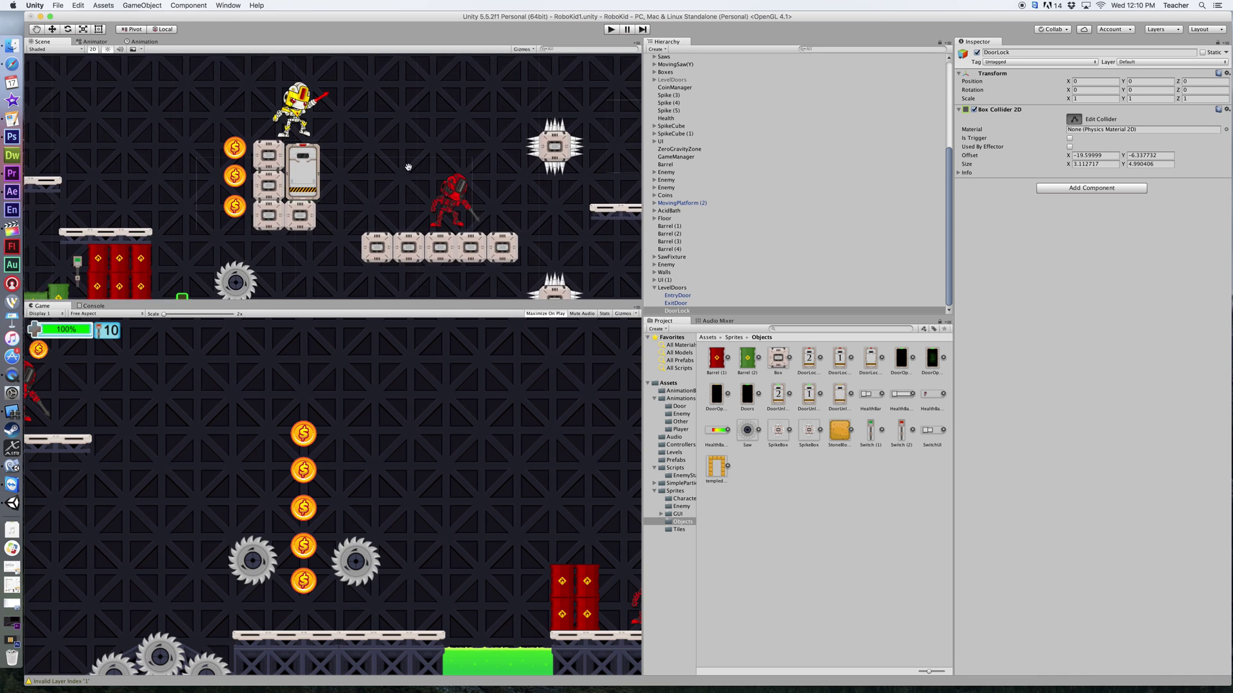
{"action": "scroll", "coordinate": [350, 196], "scroll_direction": "up", "scroll_amount": 5}
{"action": "left_click_drag", "start_coordinate": [306, 166], "coordinate": [302, 169]}
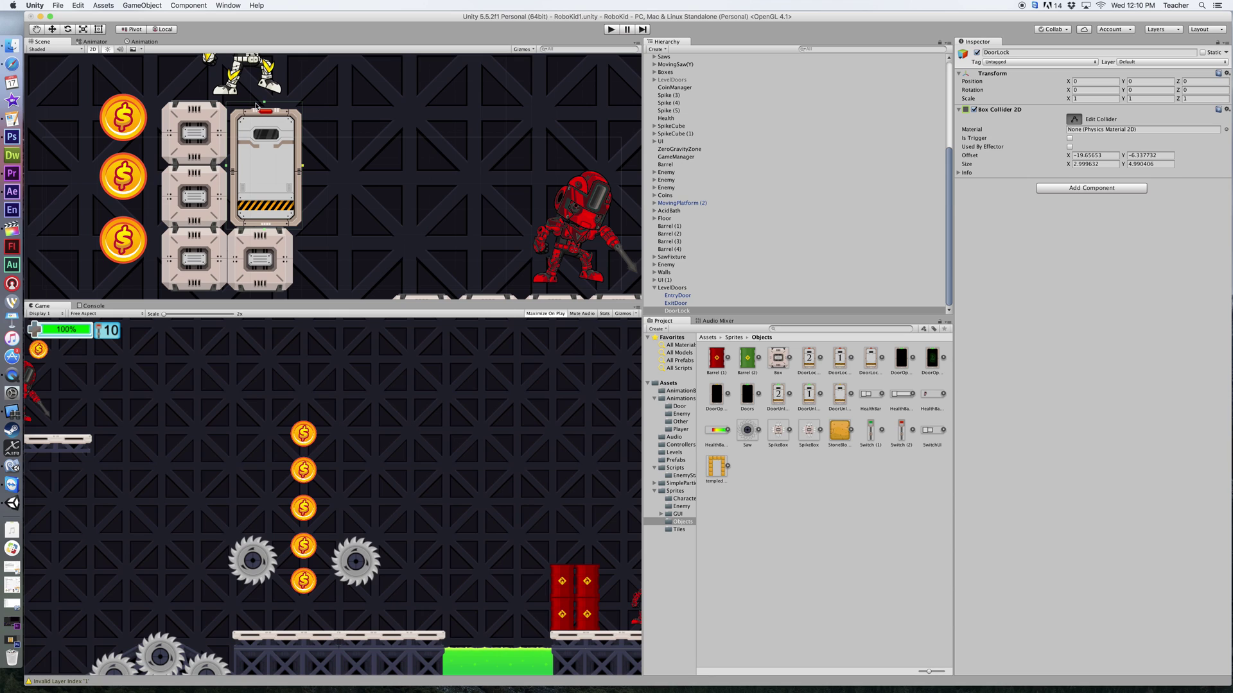
{"action": "left_click_drag", "start_coordinate": [263, 102], "coordinate": [260, 116]}
{"action": "left_click_drag", "start_coordinate": [226, 171], "coordinate": [231, 171]}
{"action": "left_click_drag", "start_coordinate": [269, 232], "coordinate": [268, 229]}
{"action": "left_click", "coordinate": [1075, 118]}
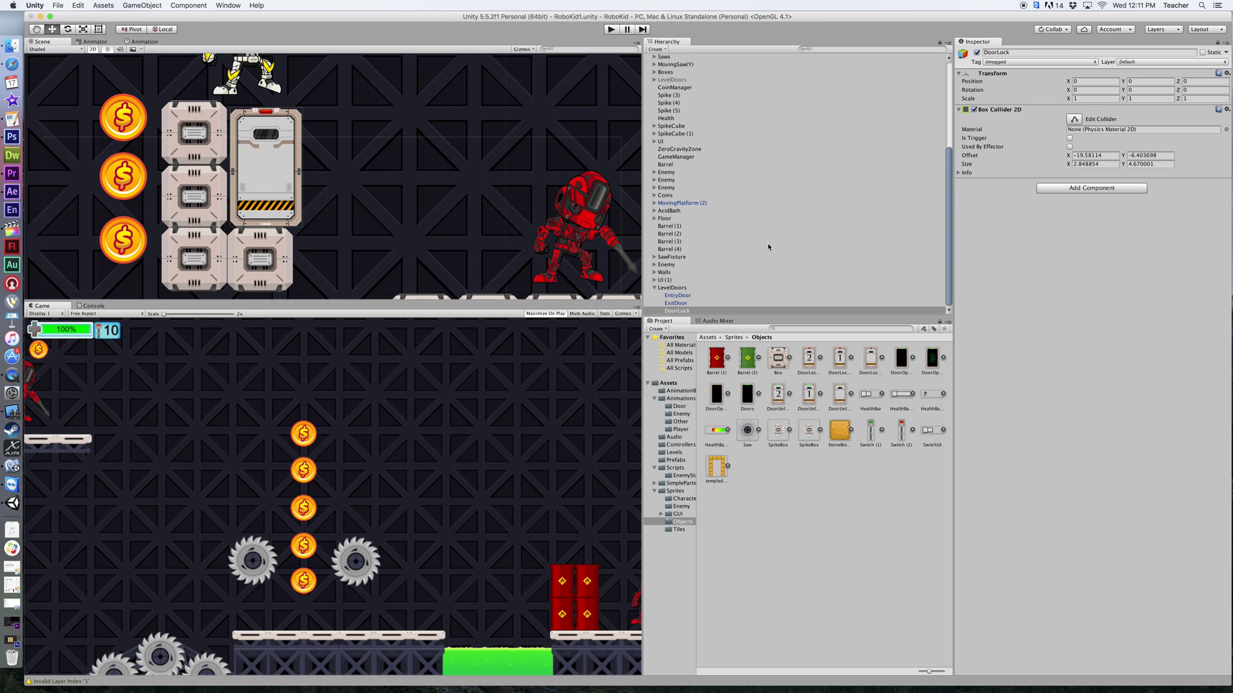
Step: Assign the DoorLock object as the Door Lock in ExitDoor's Door script
{"action": "left_click", "coordinate": [676, 303]}
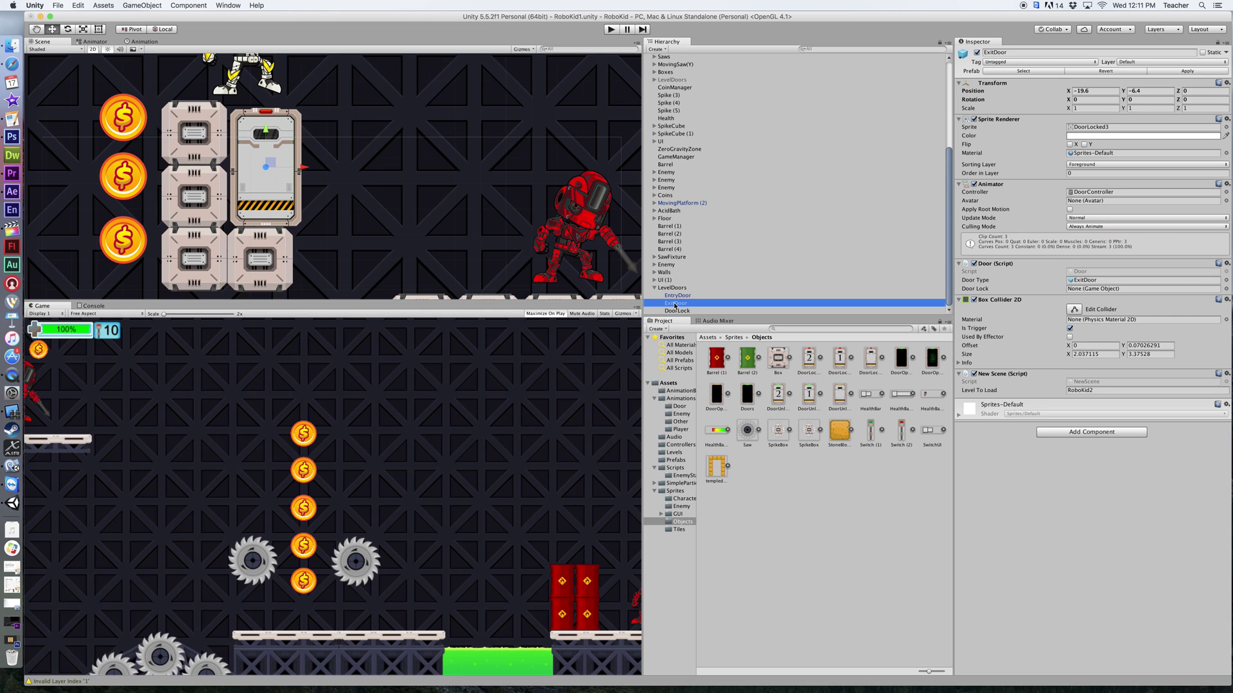
{"action": "left_click_drag", "start_coordinate": [679, 311], "coordinate": [1096, 291]}
{"action": "left_click", "coordinate": [1096, 390]}
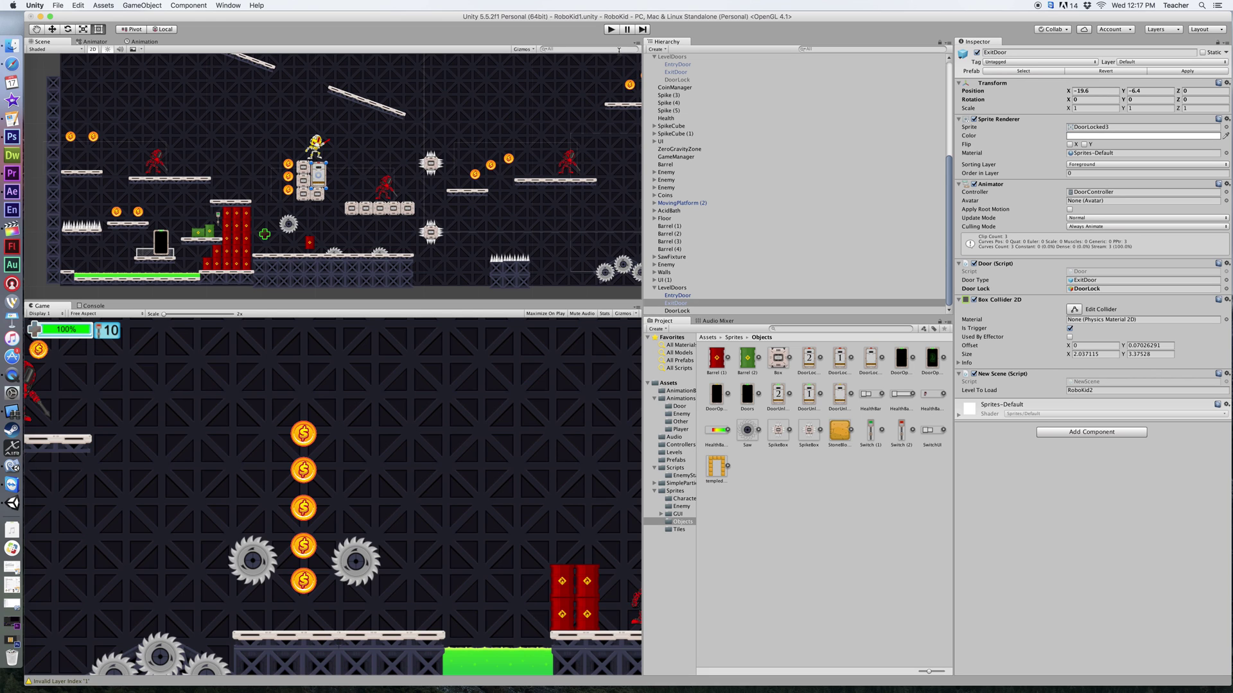
Step: Play-test the level by taking the robot to the switch, check whether the exit door opens, and stop the game
{"action": "left_click", "coordinate": [611, 29]}
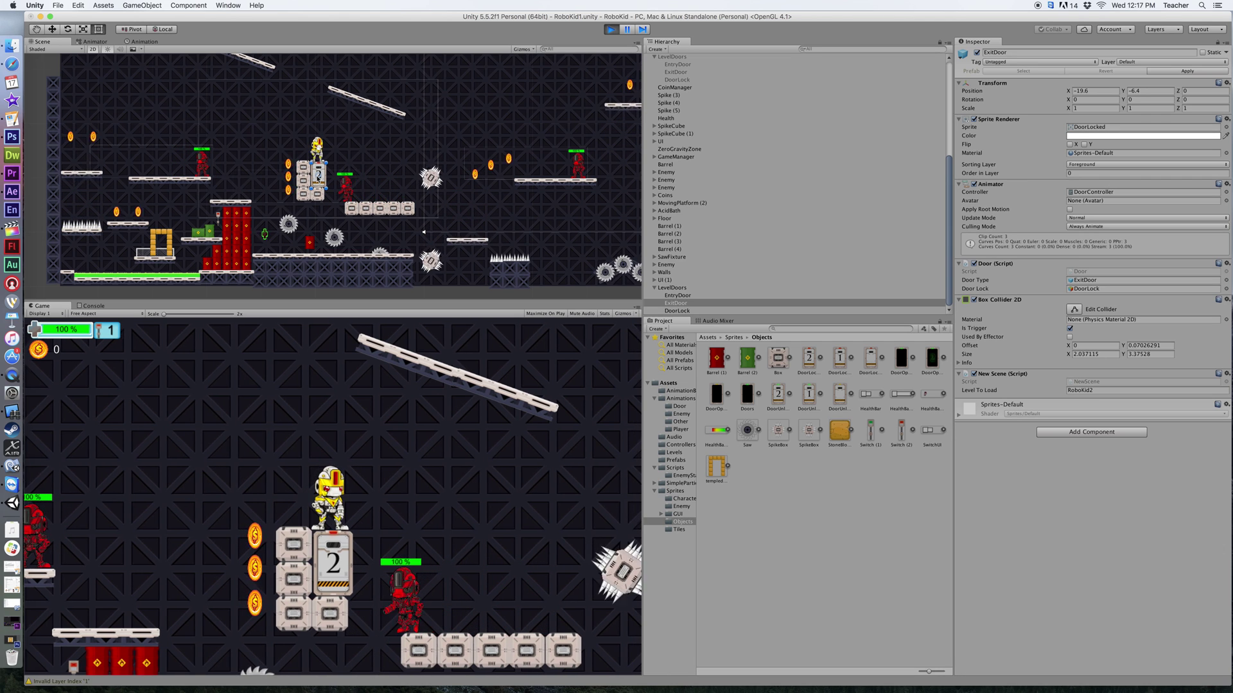
{"action": "key", "text": "Right"}
{"action": "key", "text": "Left"}
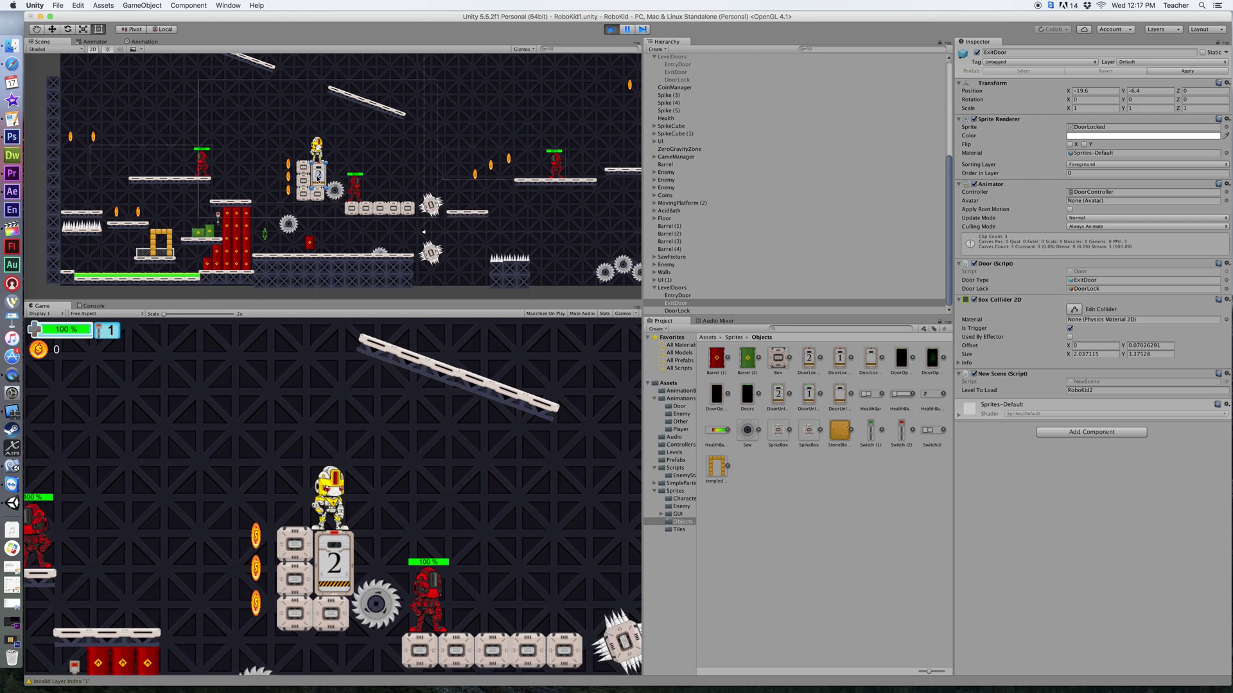
{"action": "key", "text": "Left"}
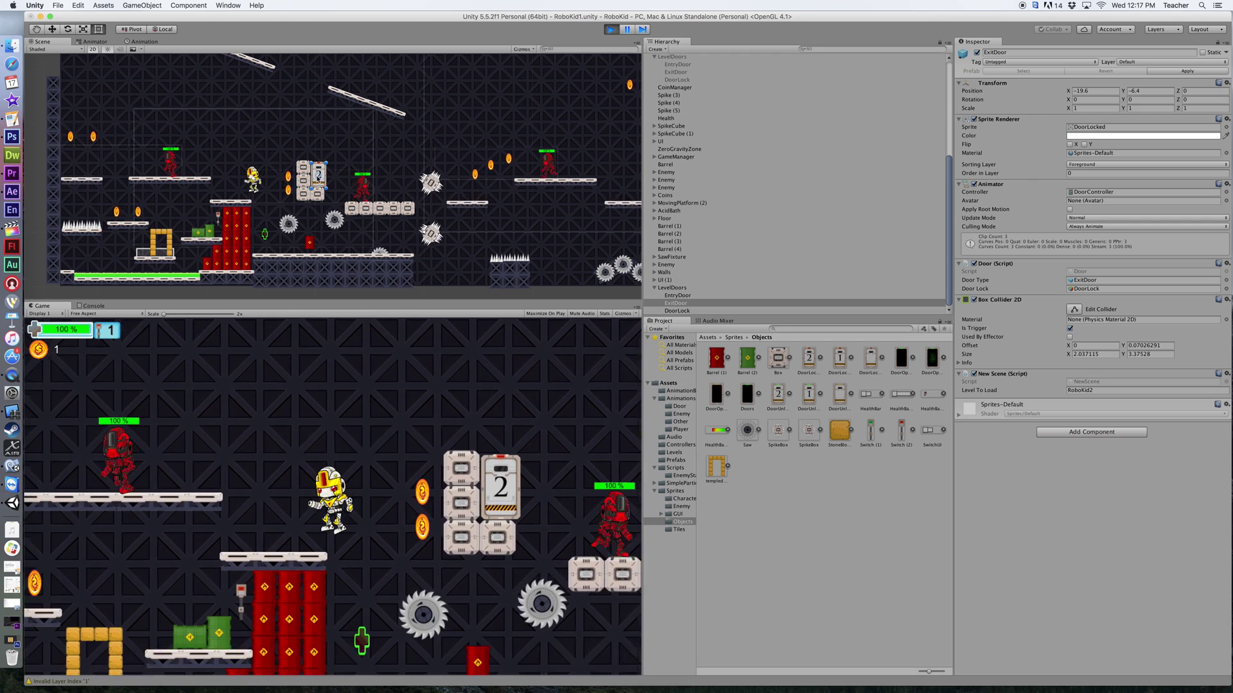
{"action": "key", "text": "Left"}
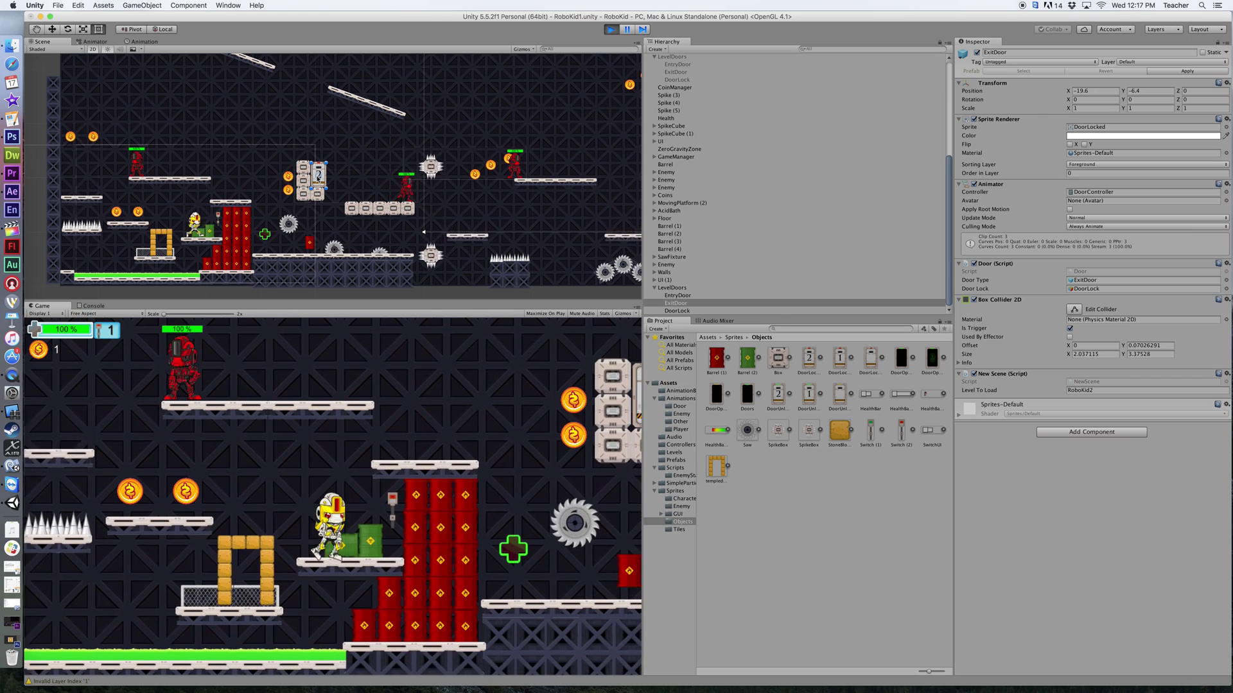
{"action": "key", "text": "Left"}
{"action": "key", "text": "Right"}
{"action": "key", "text": "Left"}
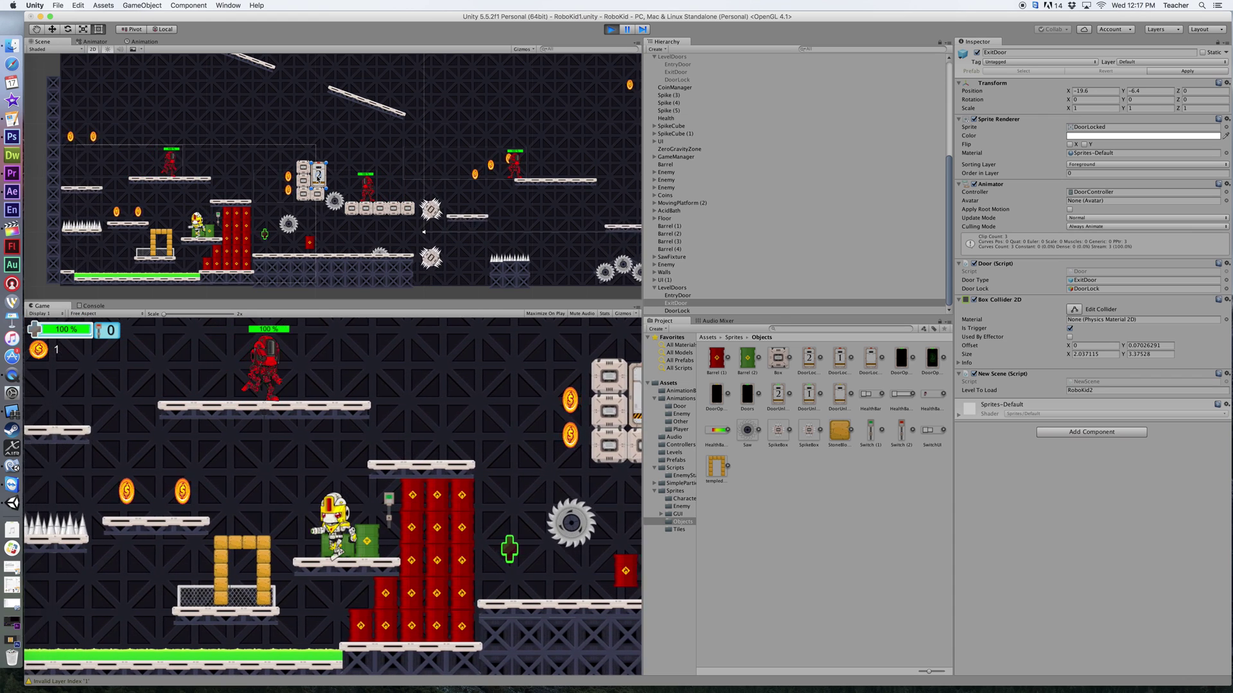
{"action": "key", "text": "Right"}
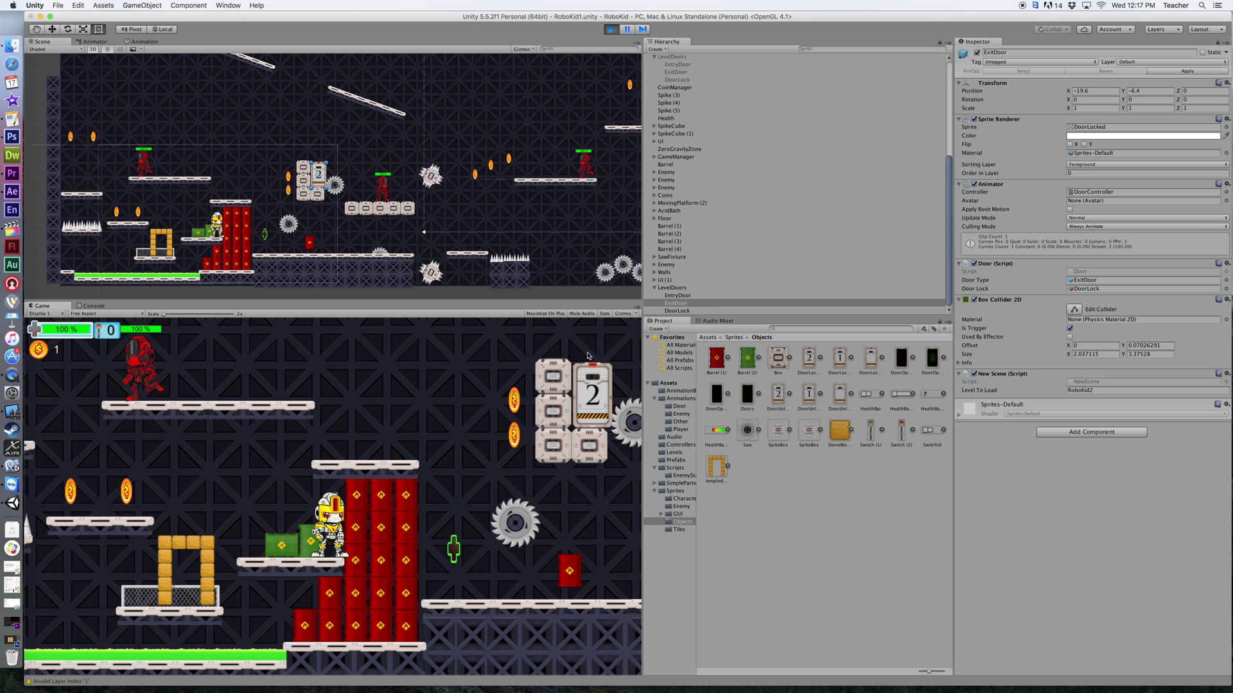
{"action": "left_click", "coordinate": [610, 29]}
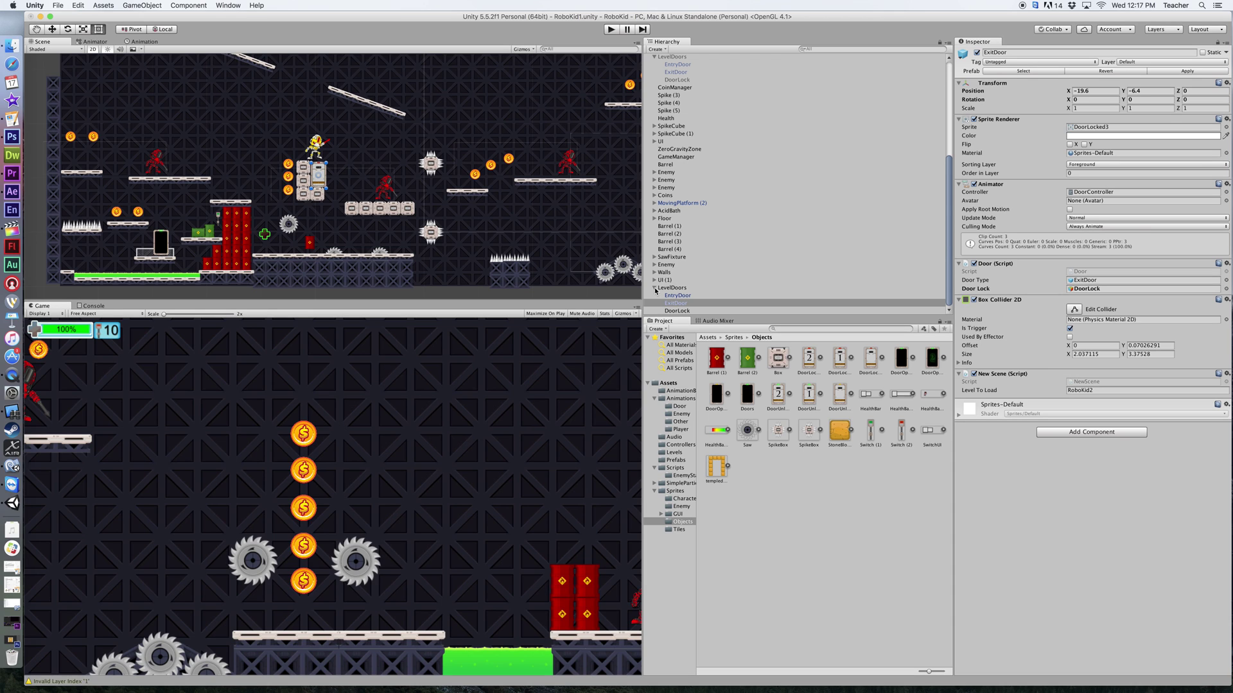
Step: Assign the ExitDoor object as the Exit Door in GameManager's Game Manager script
{"action": "left_click", "coordinate": [682, 158]}
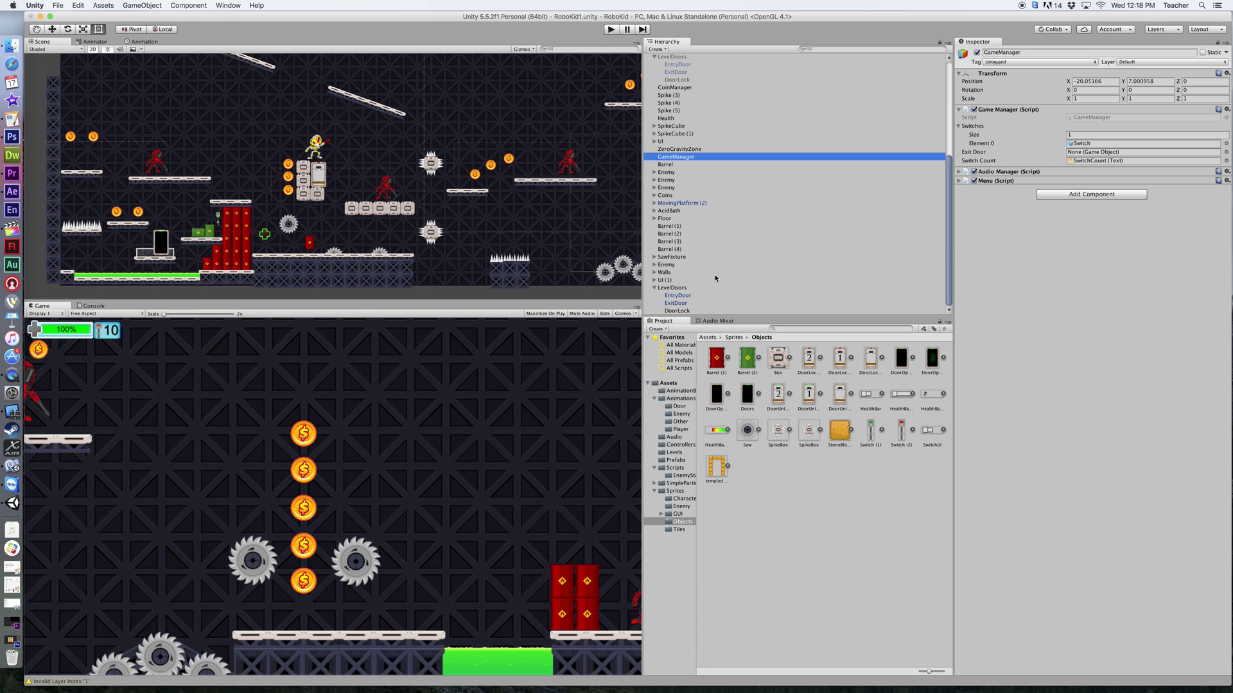
{"action": "left_click_drag", "start_coordinate": [672, 306], "coordinate": [1088, 178]}
{"action": "left_click_drag", "start_coordinate": [1101, 153], "coordinate": [1101, 153]}
Step: Run the game again, take the robot to the switch beside the green barrels, and check the exit door
{"action": "left_click", "coordinate": [610, 29]}
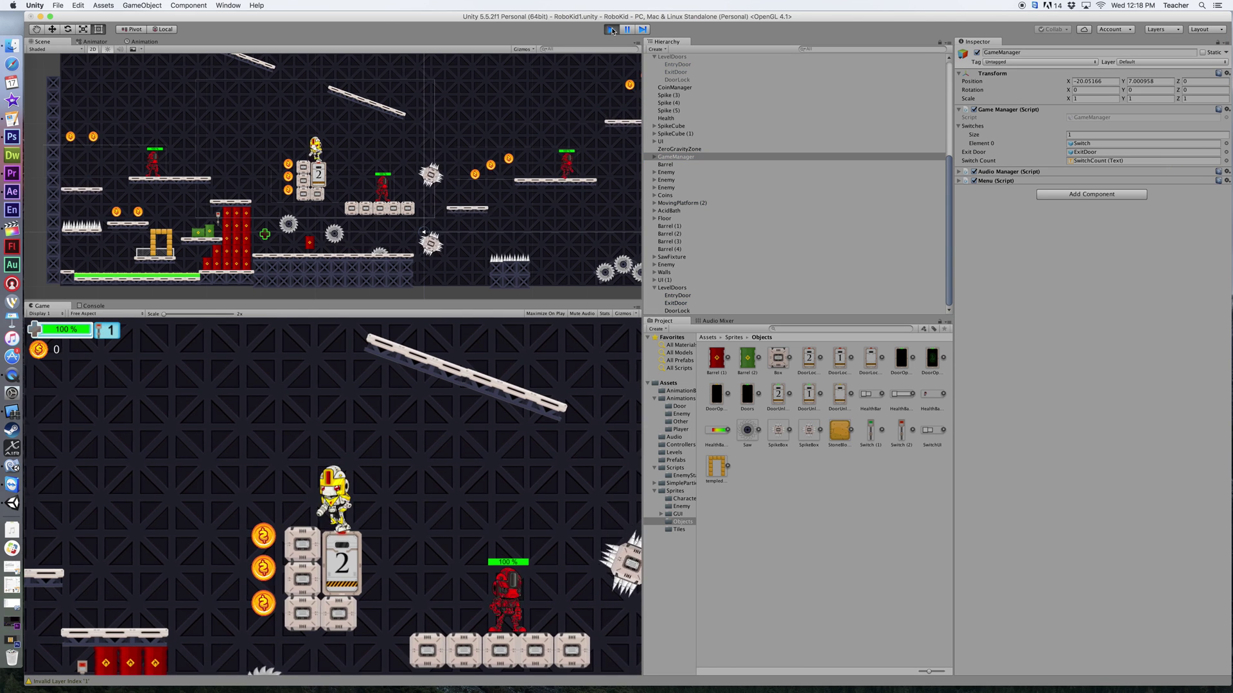
{"action": "key", "text": "Left"}
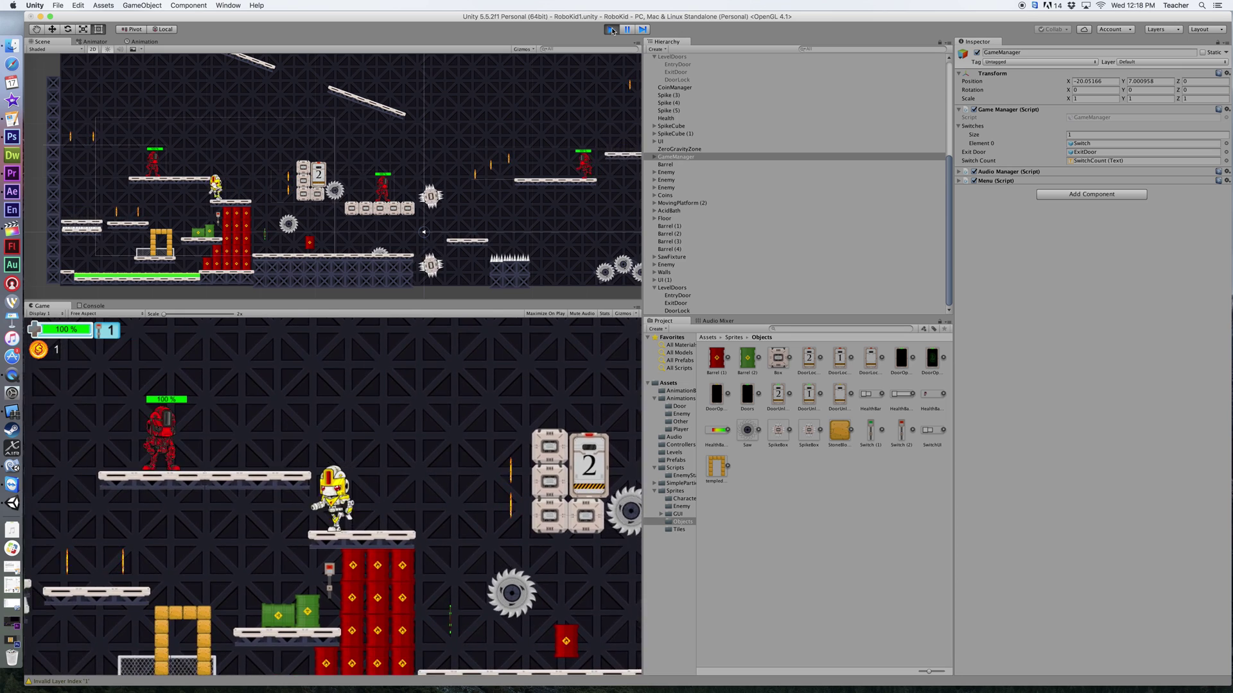
{"action": "key", "text": "Right"}
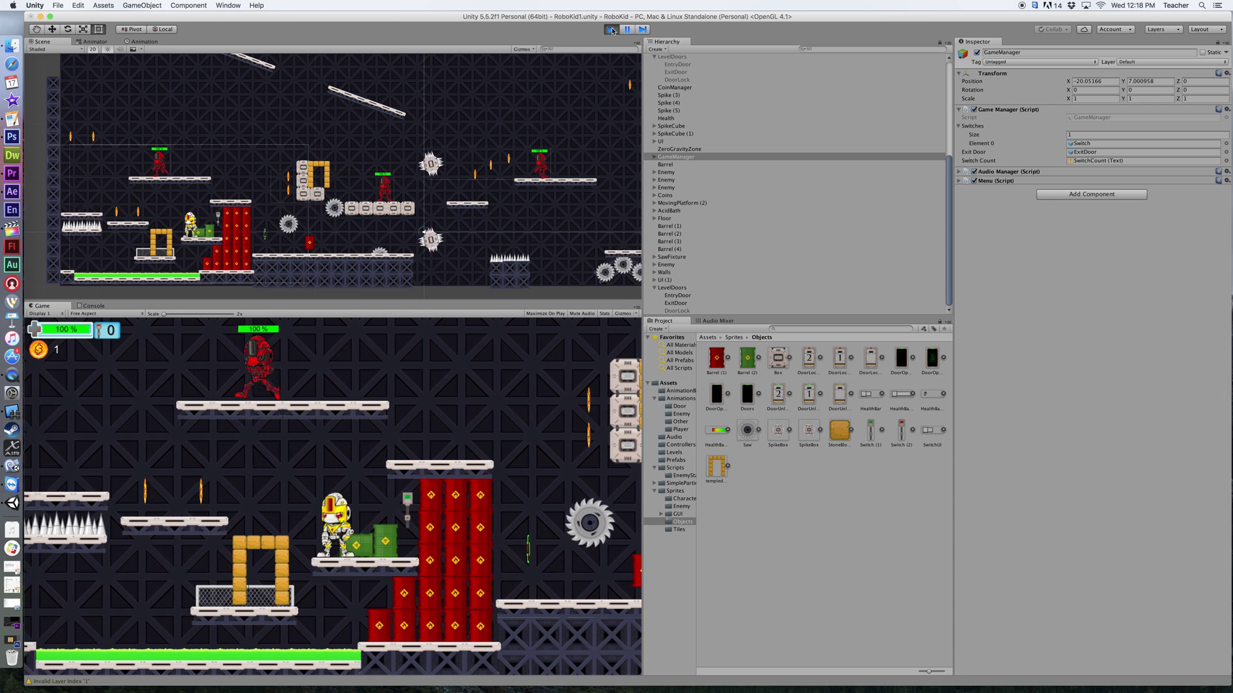
{"action": "key", "text": "Right"}
{"action": "key", "text": "space"}
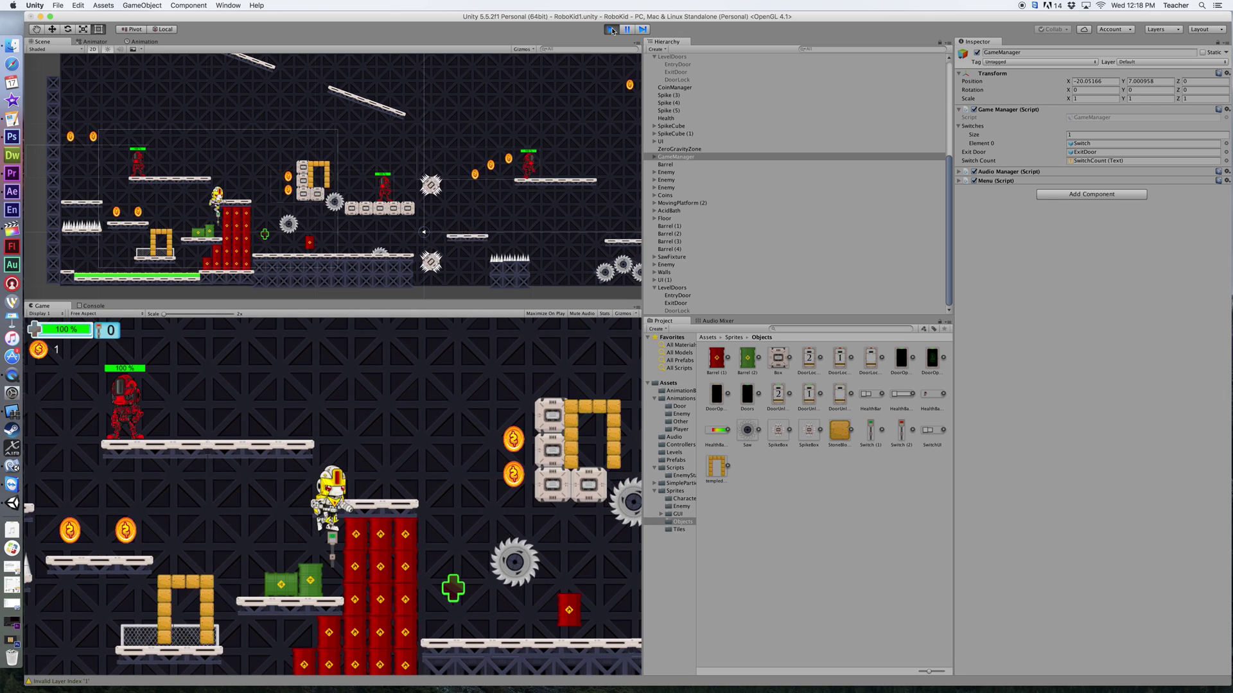
{"action": "key", "text": "Left"}
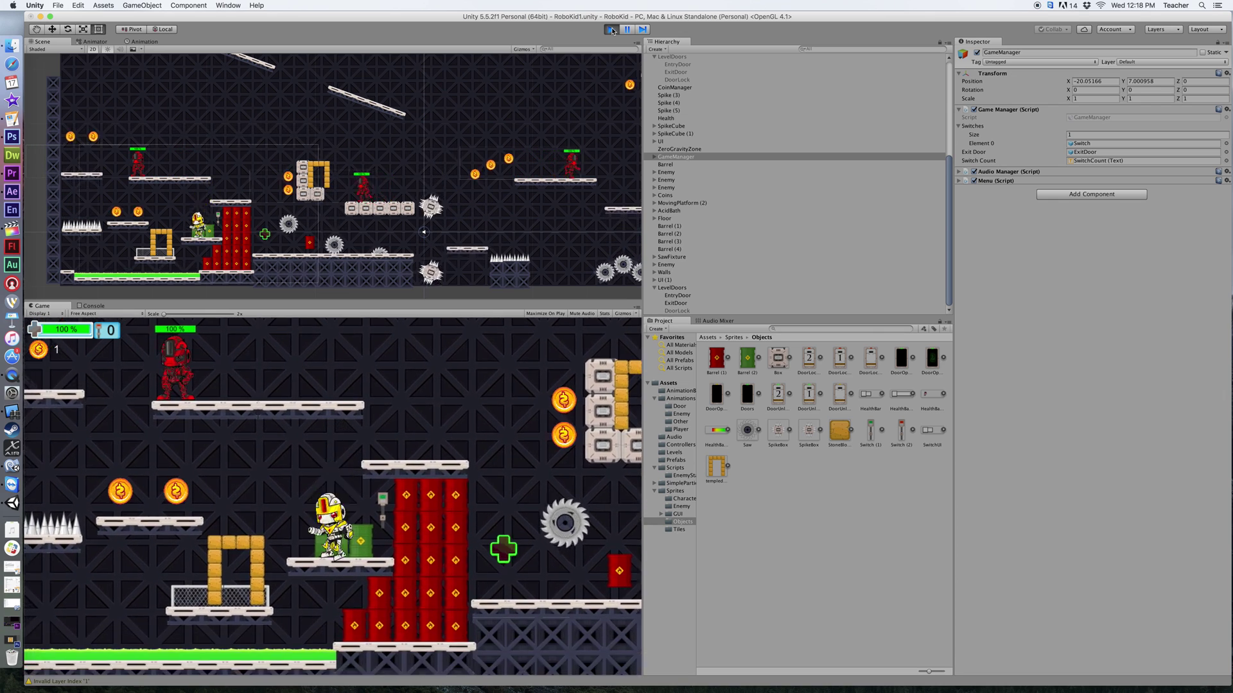
Step: Move the robot over the red barrels and along the lower floor to its far end beside the spiked cubes
{"action": "key", "text": "Right"}
{"action": "key", "text": "space"}
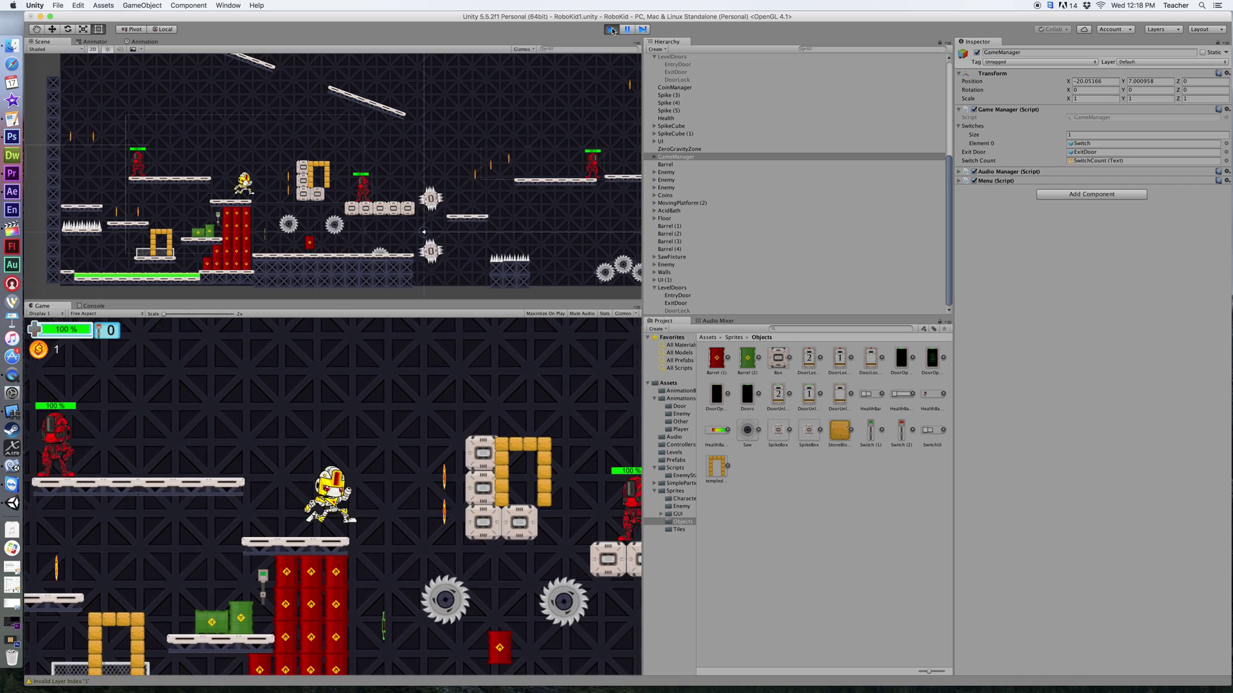
{"action": "key", "text": "Right"}
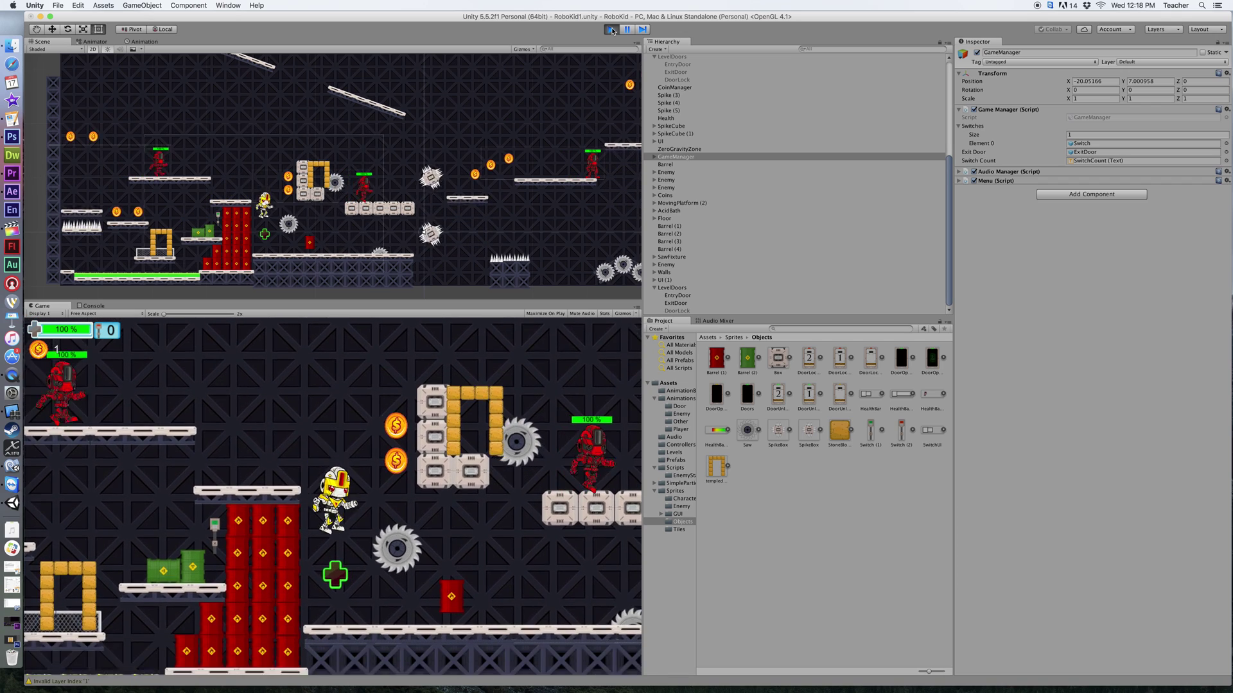
{"action": "key", "text": "Right"}
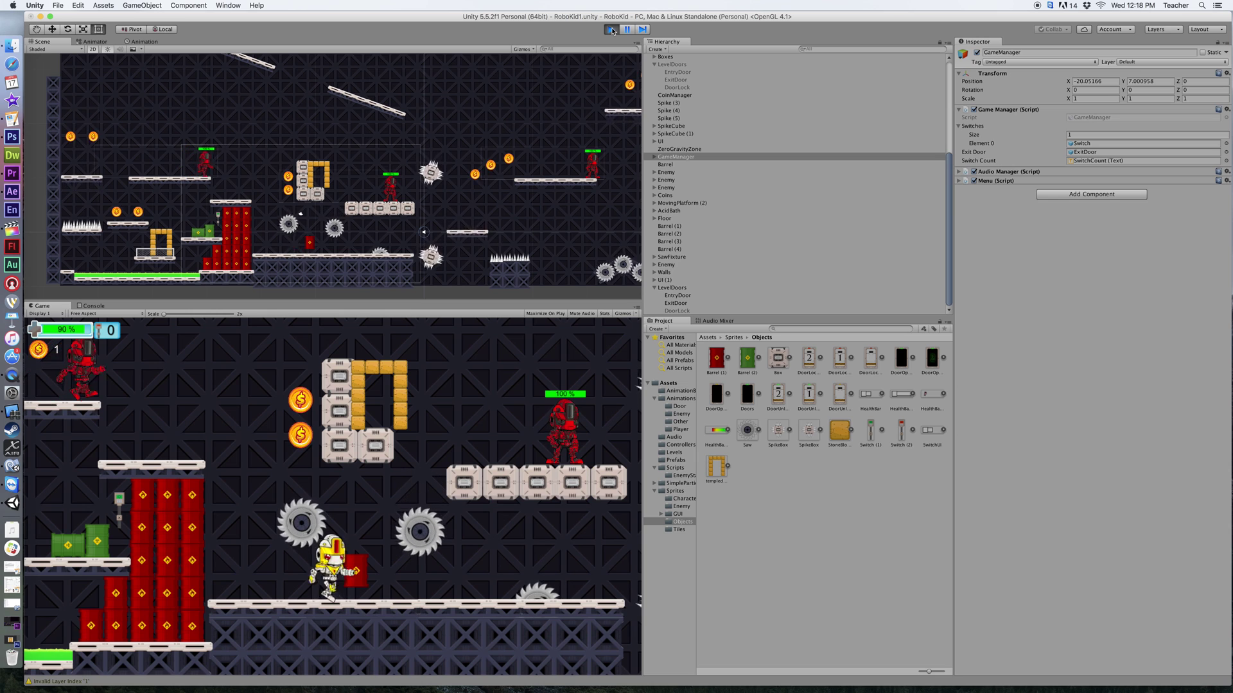
{"action": "key", "text": "ctrl"}
{"action": "key", "text": "Right"}
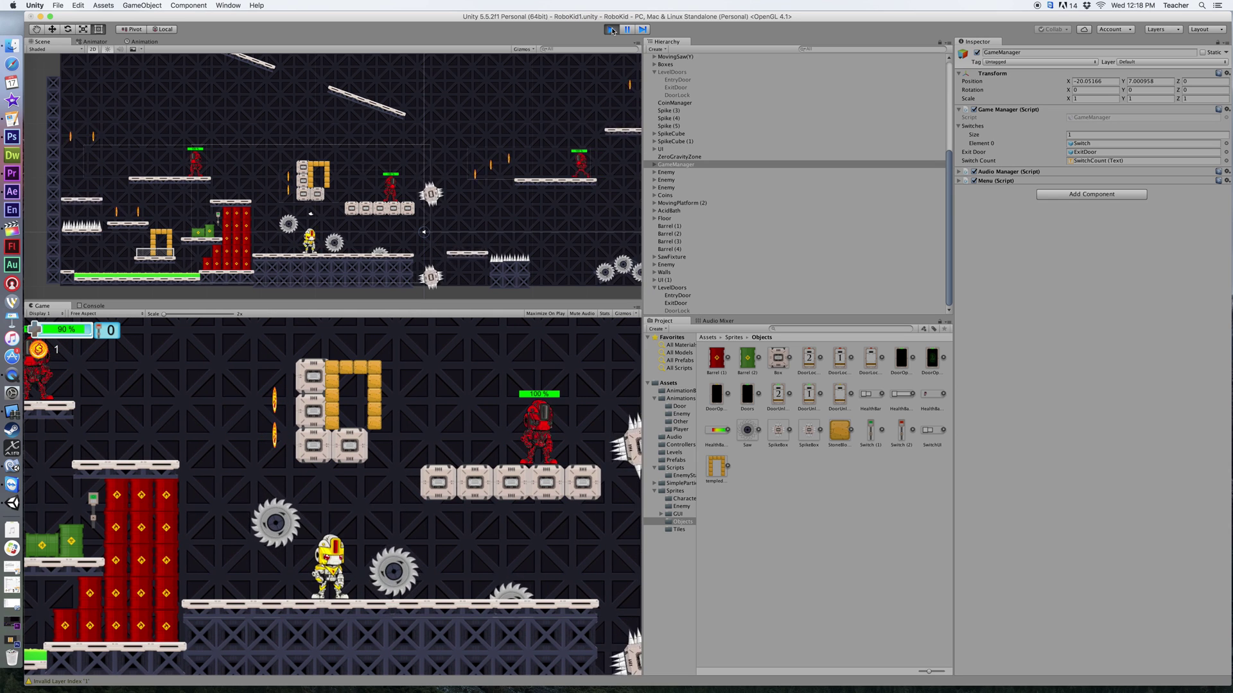
{"action": "key", "text": "Right"}
{"action": "key", "text": "space"}
{"action": "key", "text": "Right"}
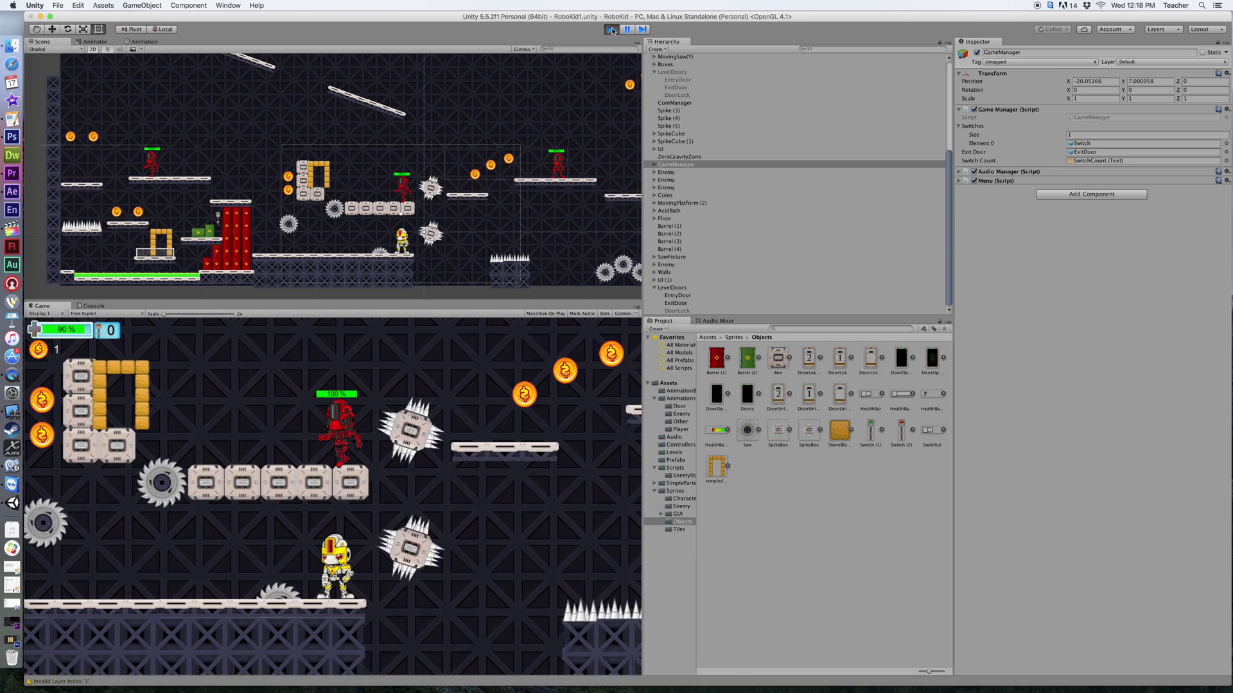
Step: Take the robot from the moving platform back across the boxes and through the exit door to test the level change
{"action": "key", "text": "Left"}
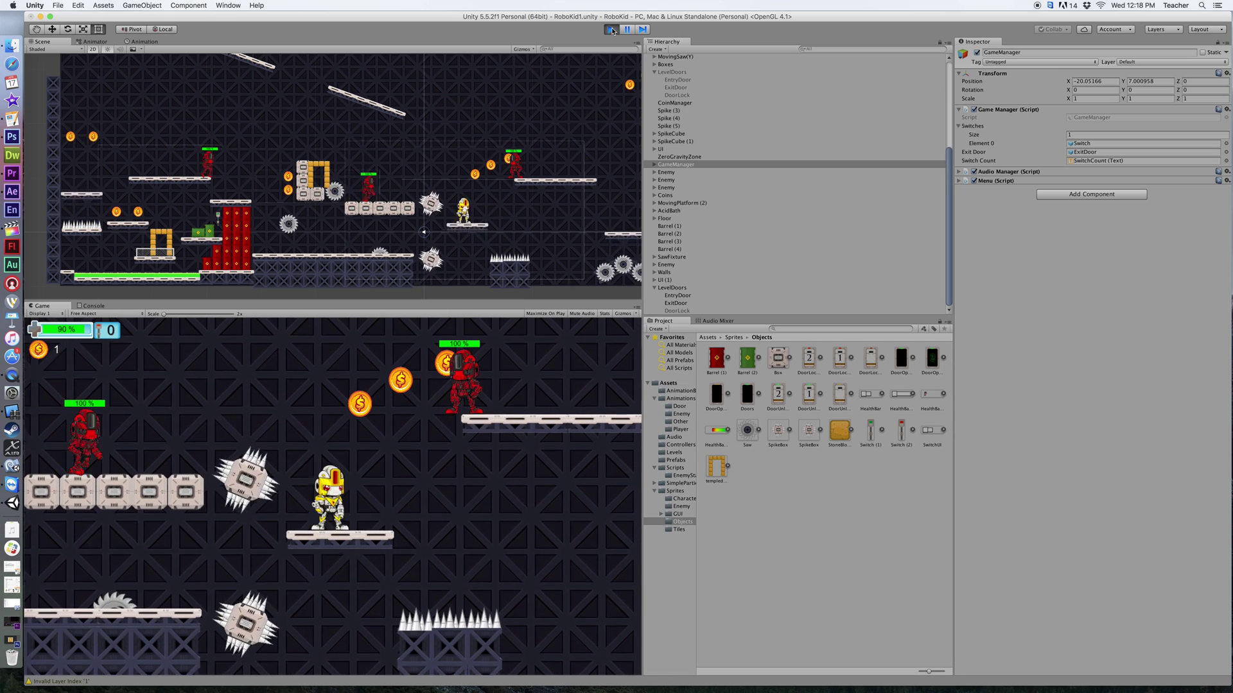
{"action": "key", "text": "Left"}
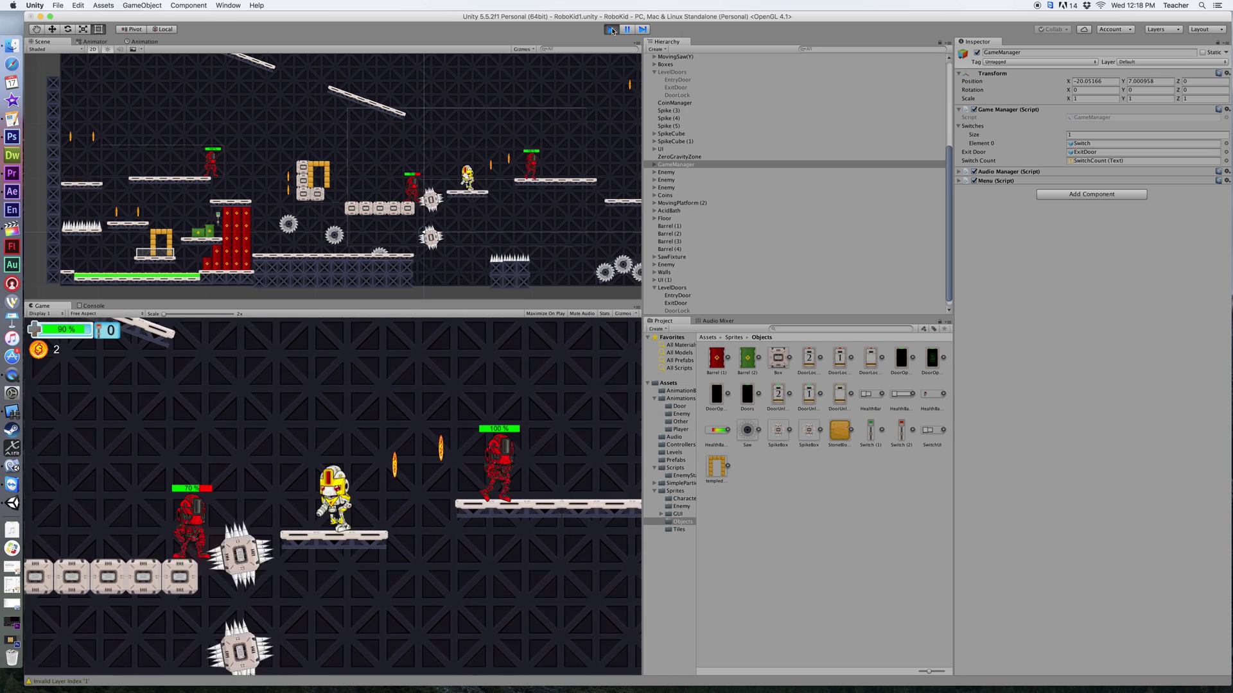
{"action": "key", "text": "space"}
{"action": "key", "text": "Left"}
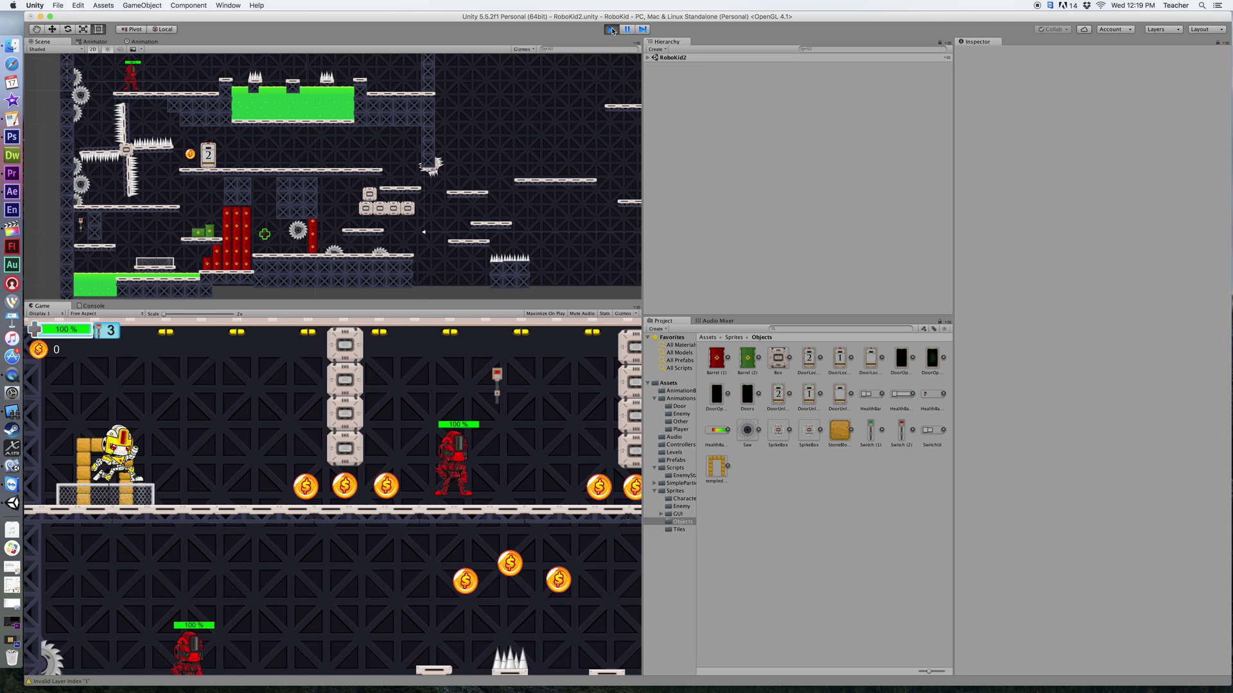
Step: Walk the robot out of the entry door in RoboKid2 and check the start of that level
{"action": "key", "text": "Right"}
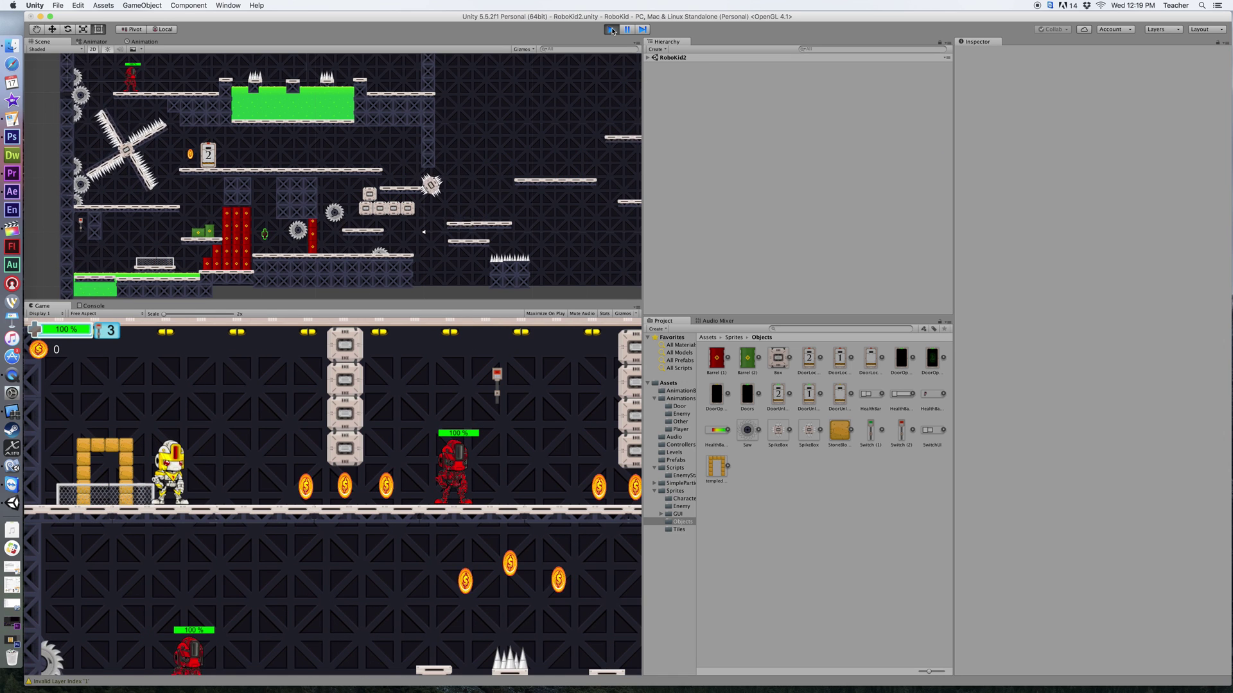
{"action": "key", "text": "Right"}
{"action": "key", "text": "Left"}
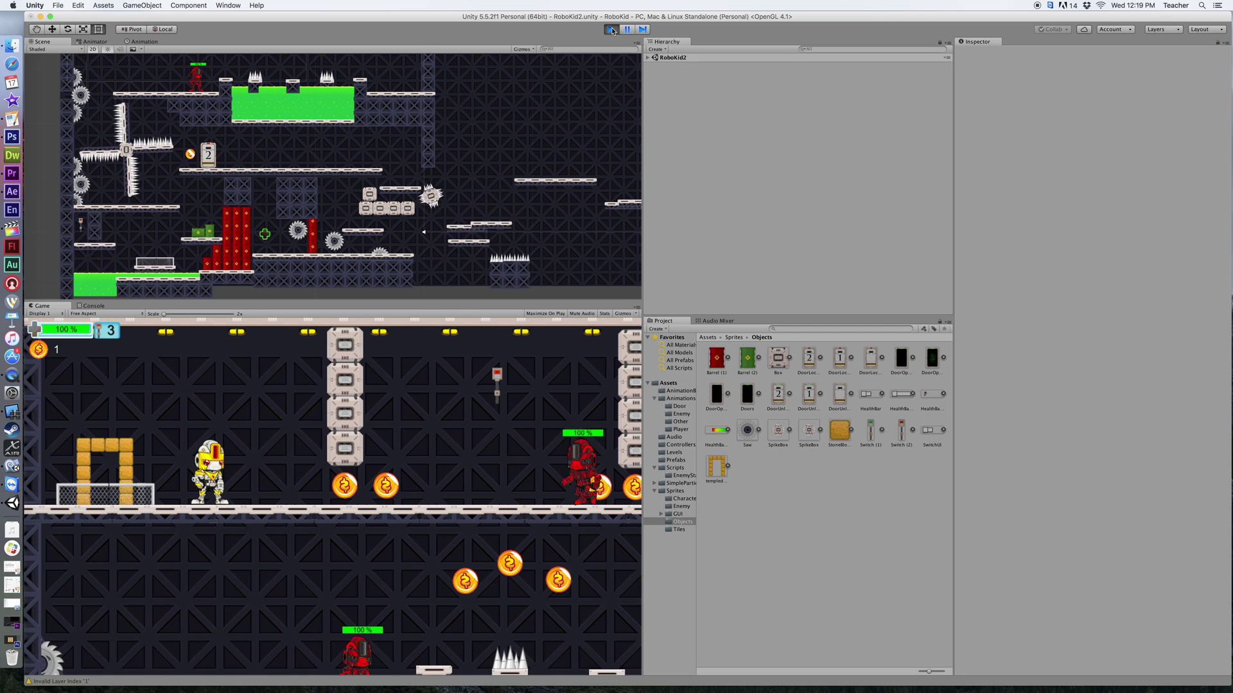
{"action": "key", "text": "Right"}
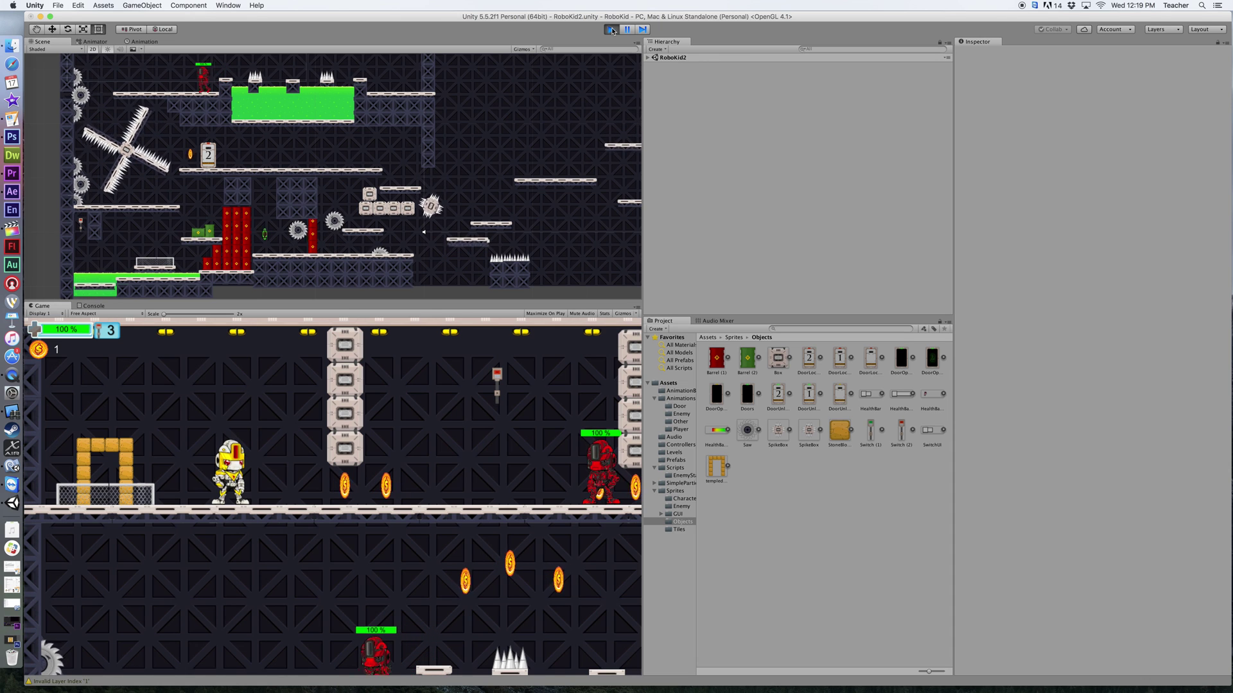
{"action": "key", "text": "Right"}
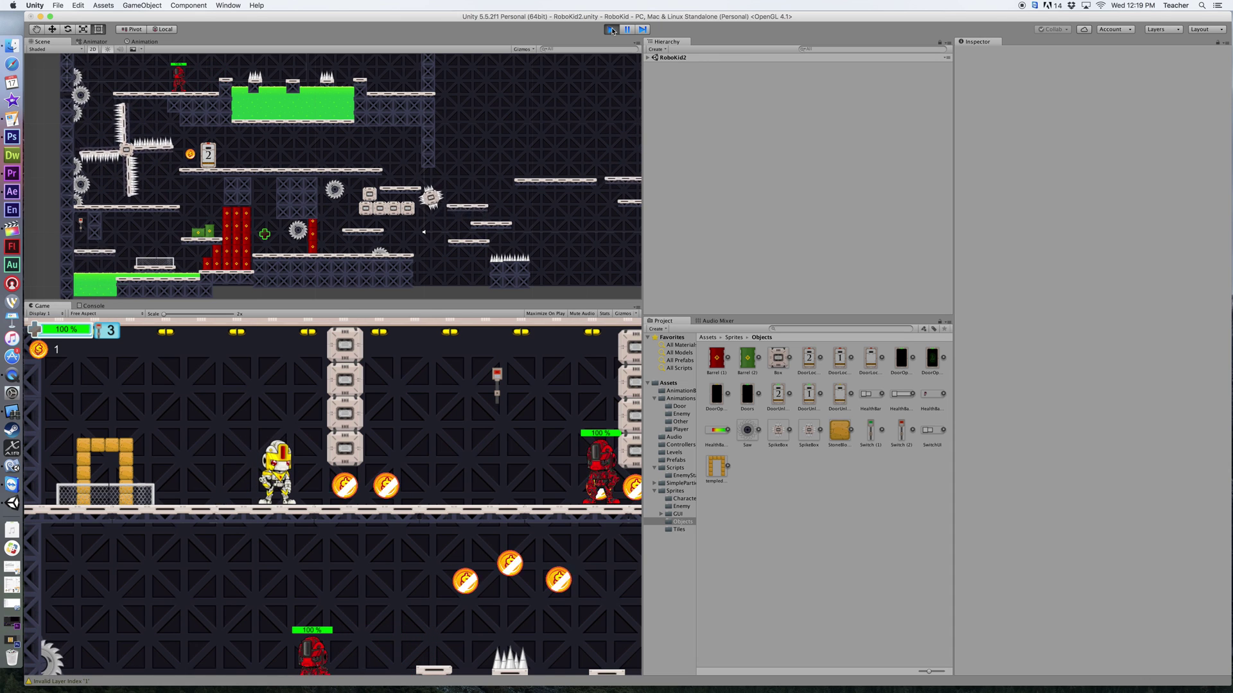
Step: Walk the robot from the entry door up to the red enemy below the first box column and test shooting it
{"action": "key", "text": "Right"}
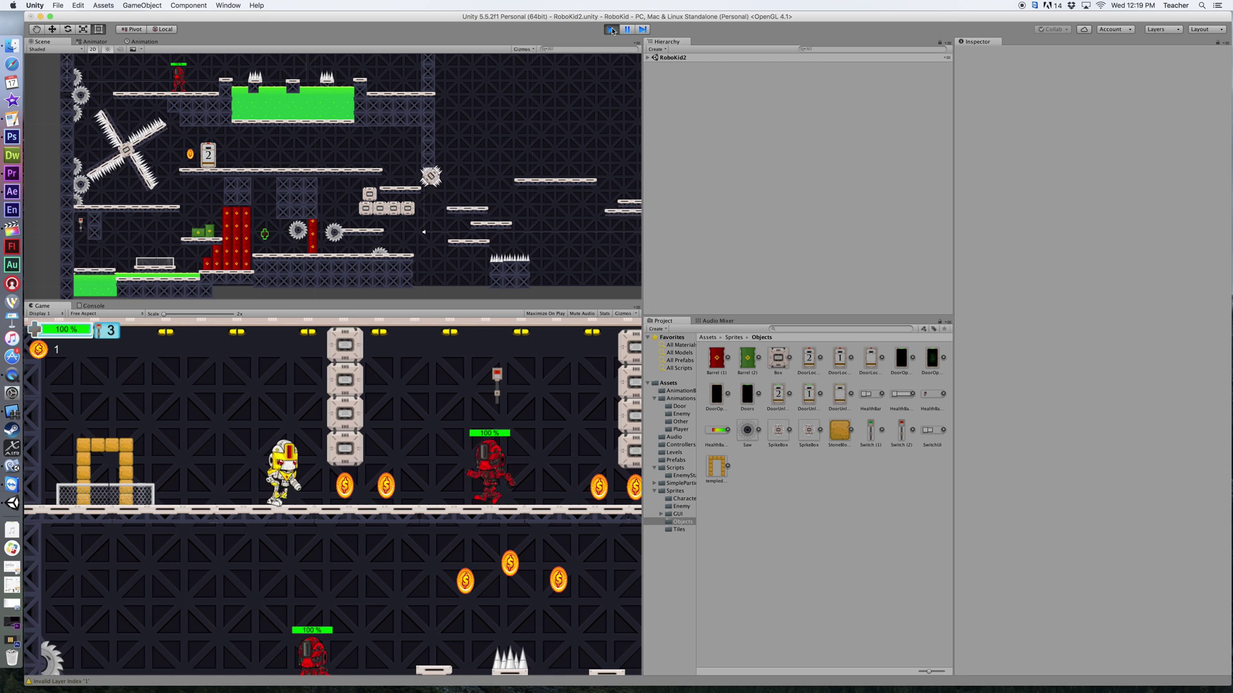
{"action": "key", "text": "Right"}
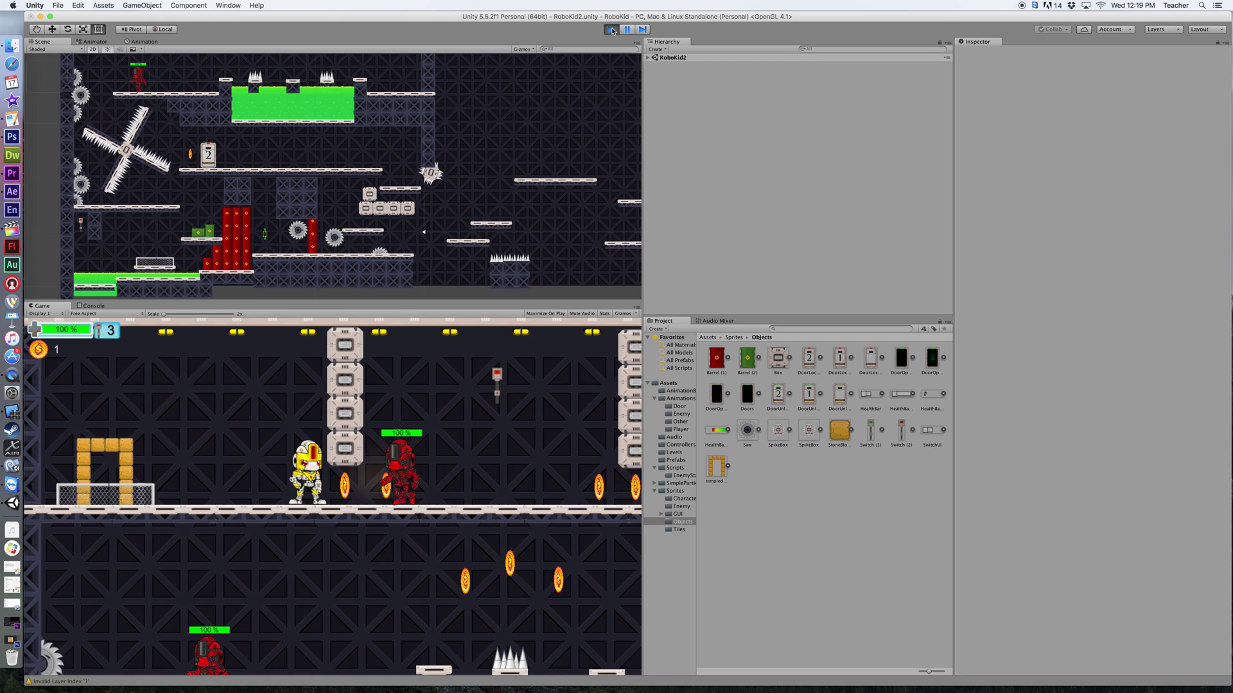
{"action": "key", "text": "Right"}
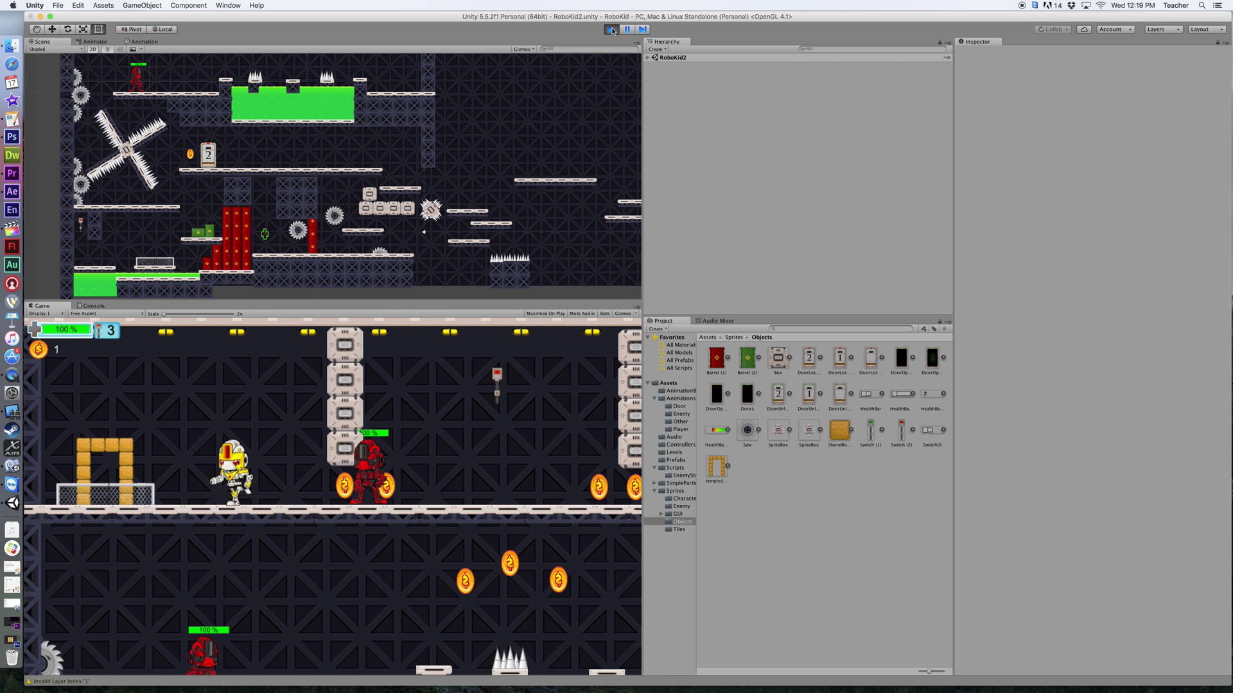
{"action": "key", "text": "Right"}
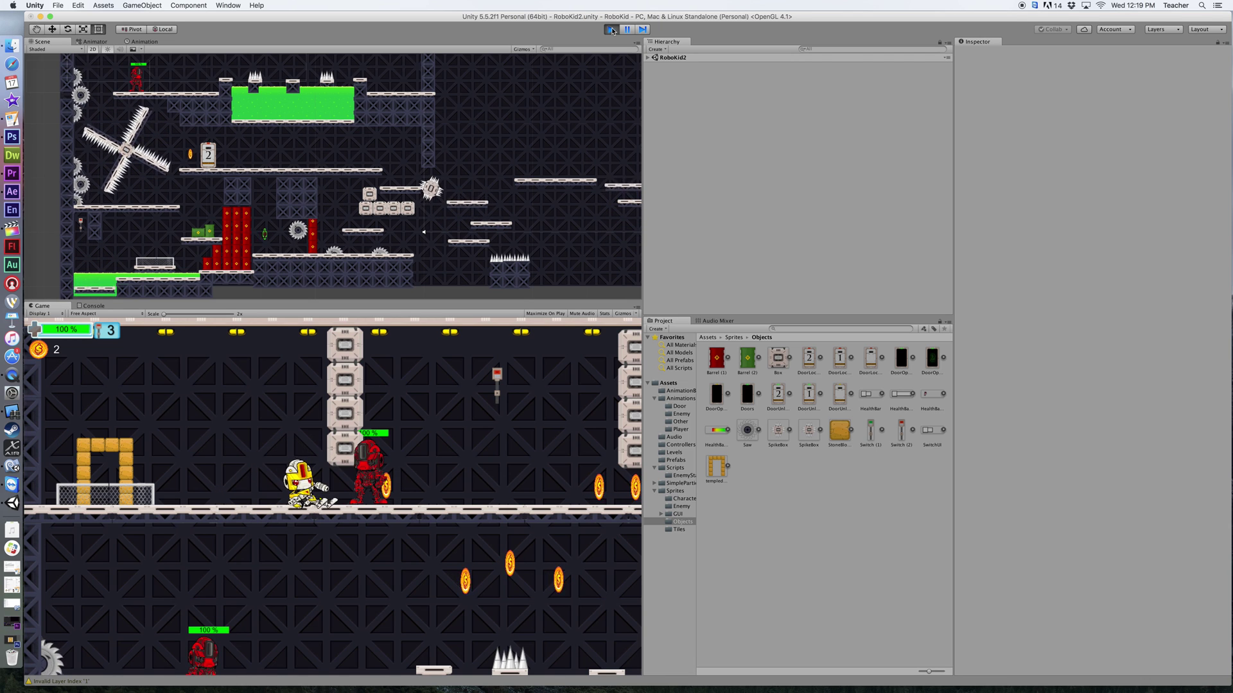
{"action": "key", "text": "Right"}
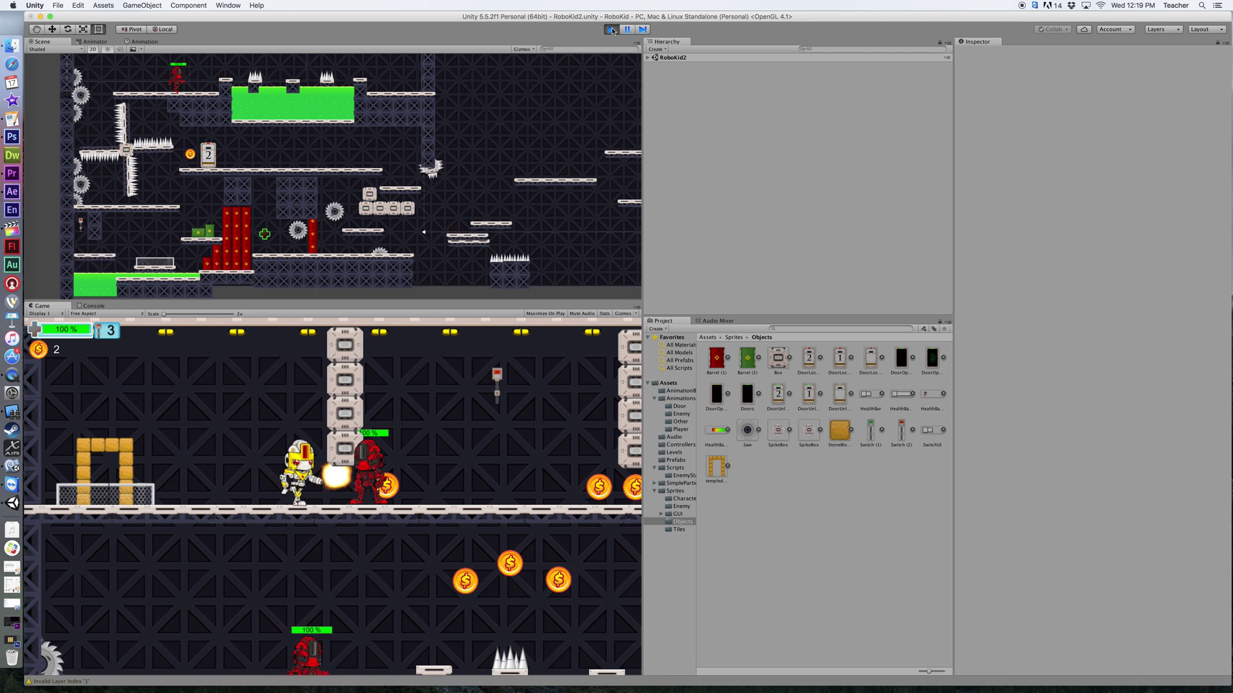
Step: Run the robot past the red enemy along the upper floor to the coins beneath the second box column
{"action": "key", "text": "Right"}
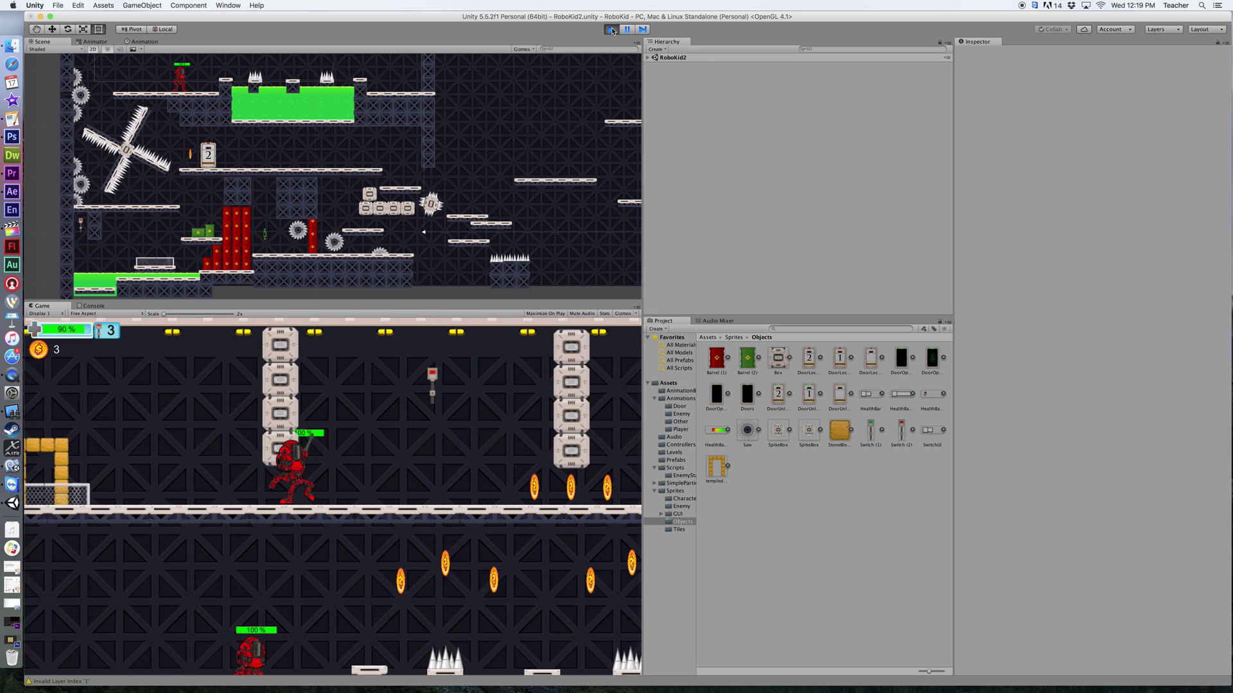
{"action": "key", "text": "Right"}
{"action": "key", "text": "Right"}
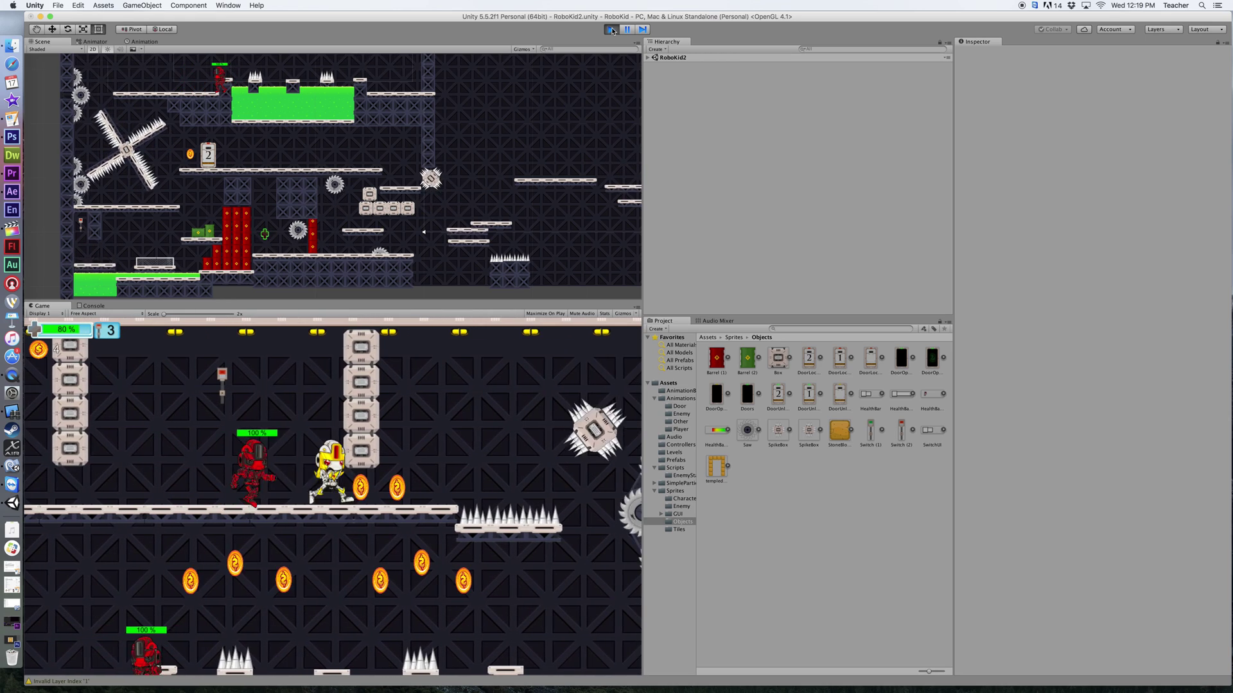